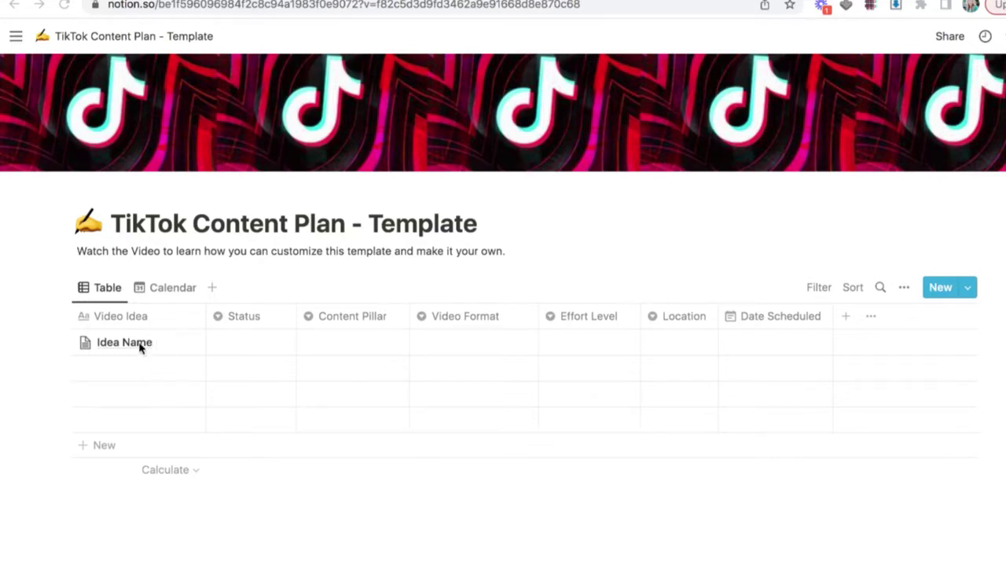
Step: Preview the Idea Name row page, then review the Status choices and Status property settings
{"action": "left_click", "coordinate": [173, 342]}
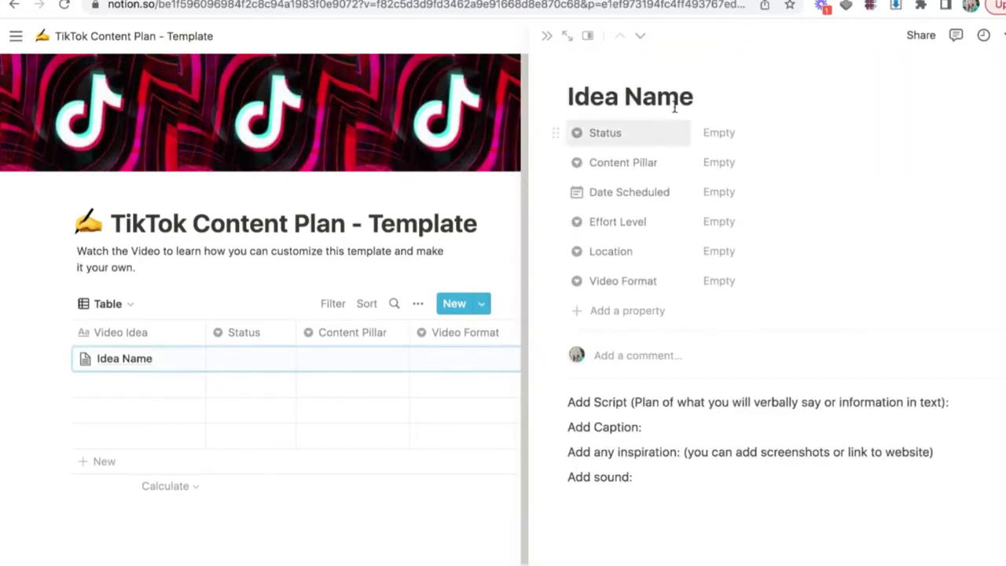
{"action": "left_click", "coordinate": [547, 36]}
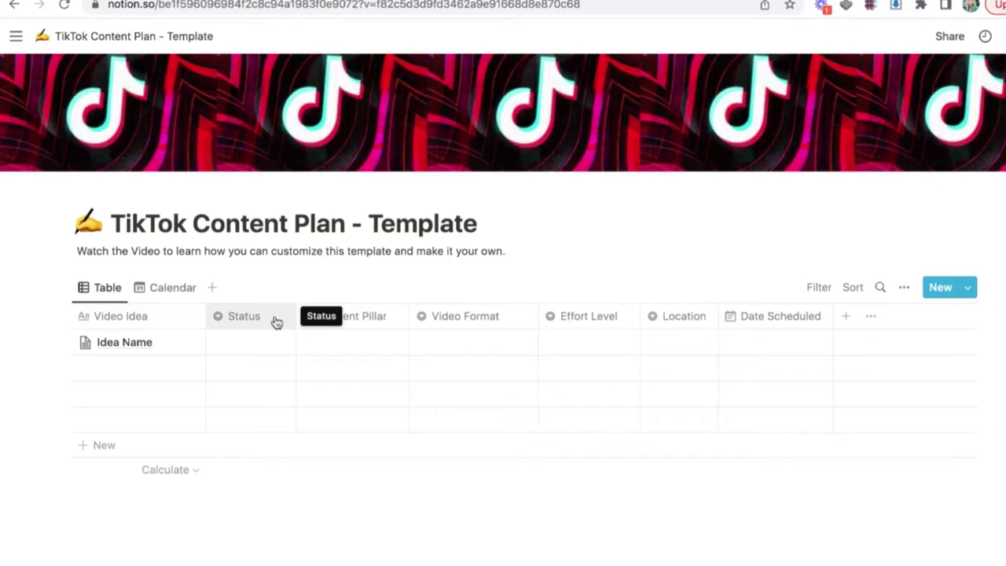
{"action": "left_click", "coordinate": [287, 343]}
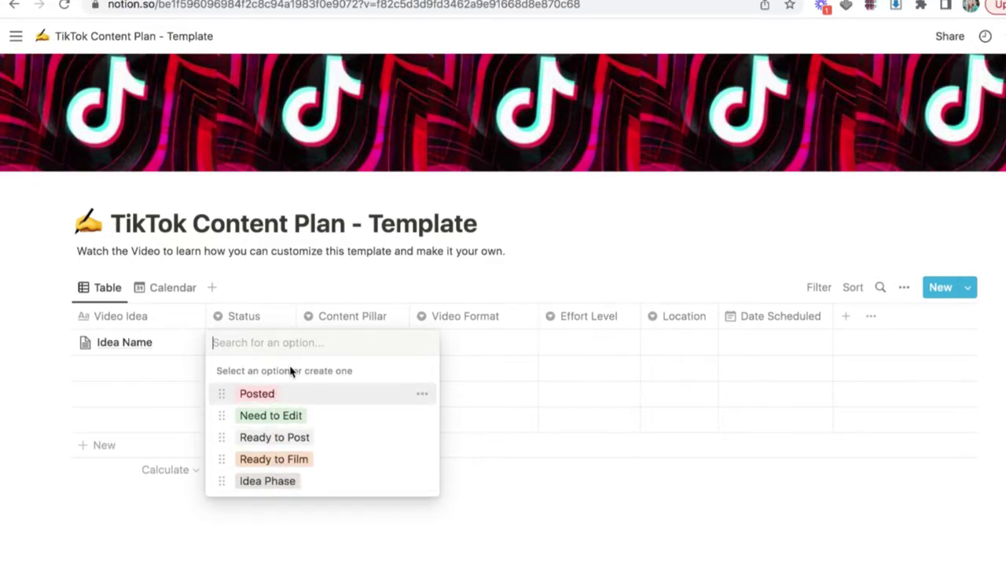
{"action": "left_click", "coordinate": [274, 318]}
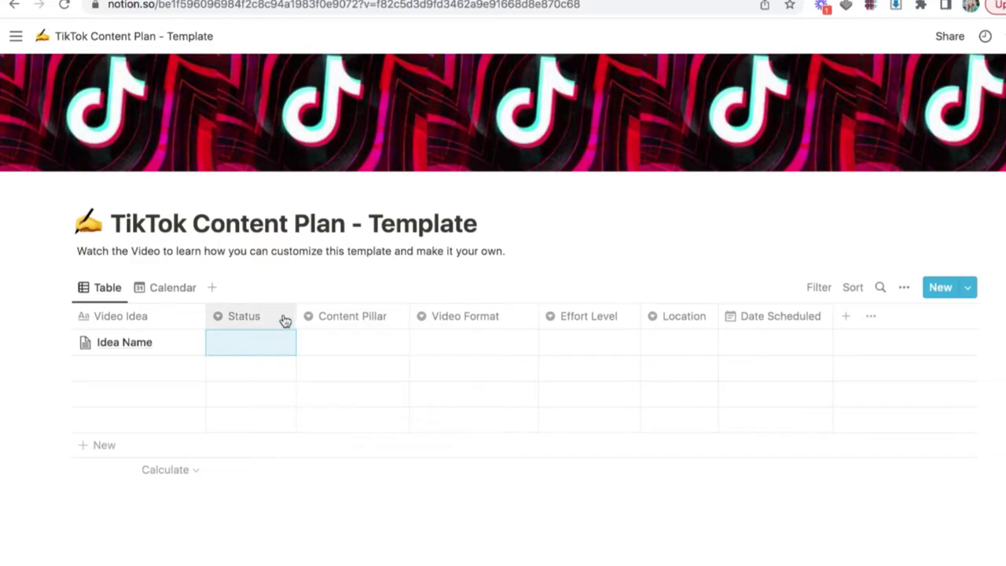
{"action": "left_click", "coordinate": [283, 318]}
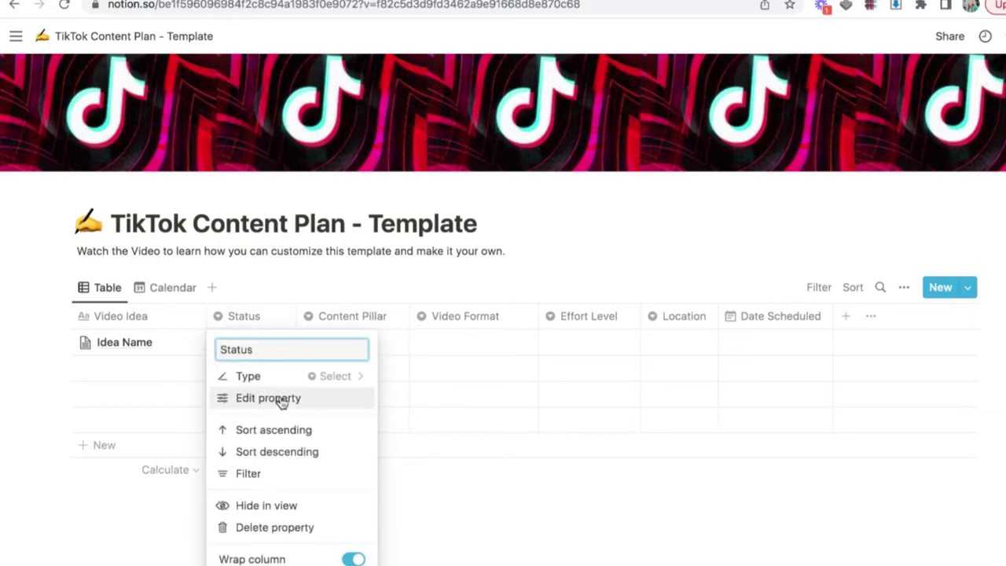
{"action": "left_click", "coordinate": [266, 401]}
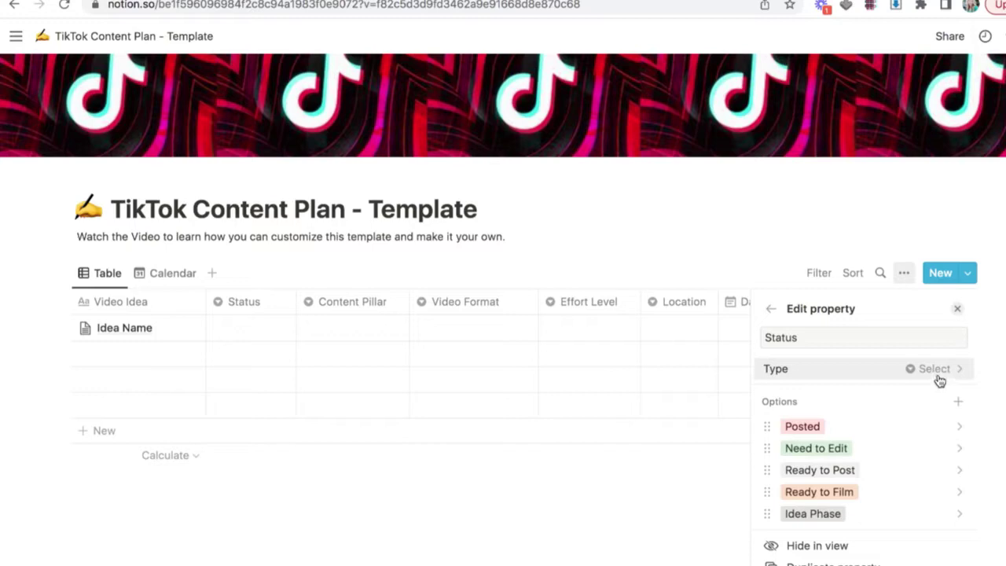
{"action": "left_click", "coordinate": [959, 402]}
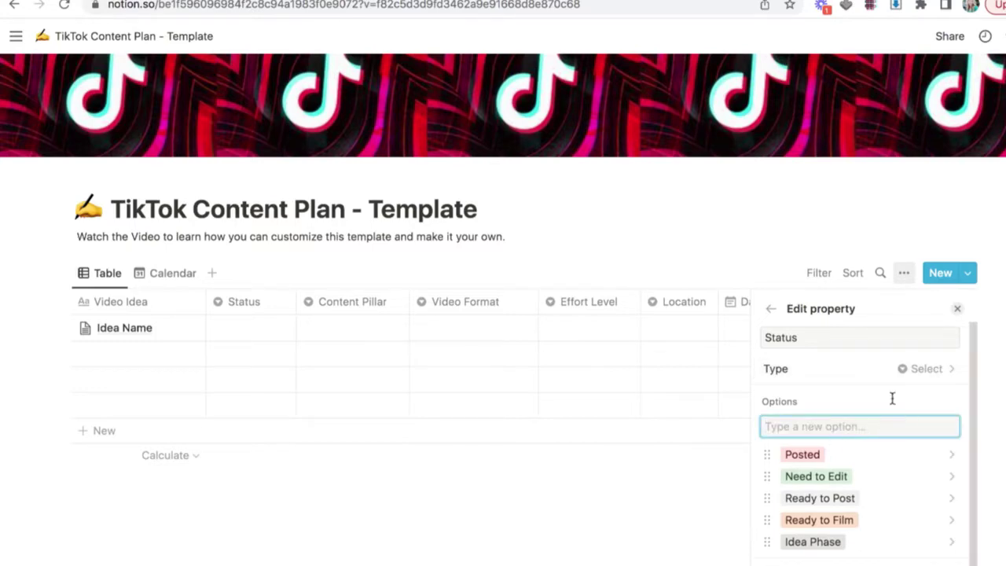
{"action": "left_click", "coordinate": [771, 310]}
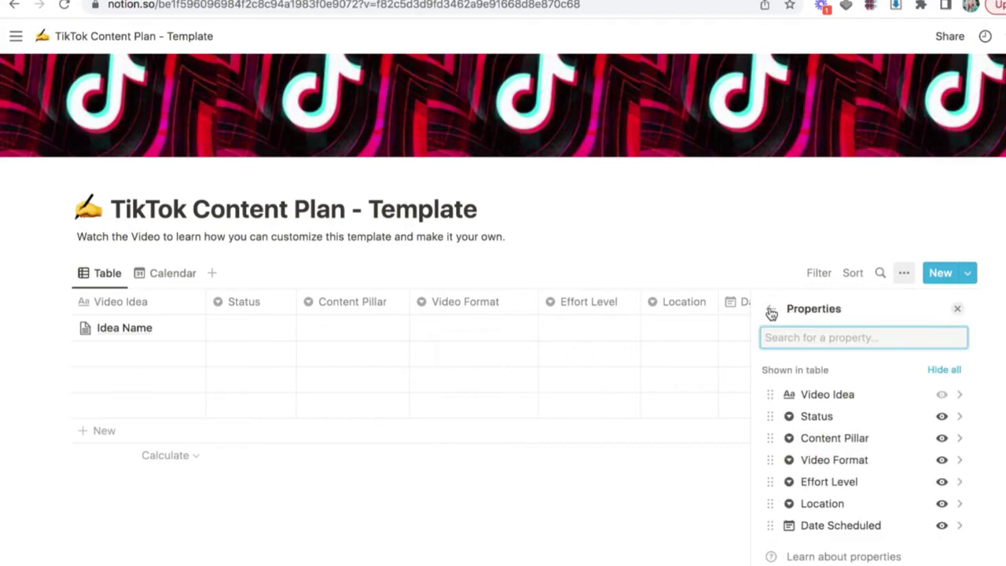
{"action": "left_click", "coordinate": [771, 310]}
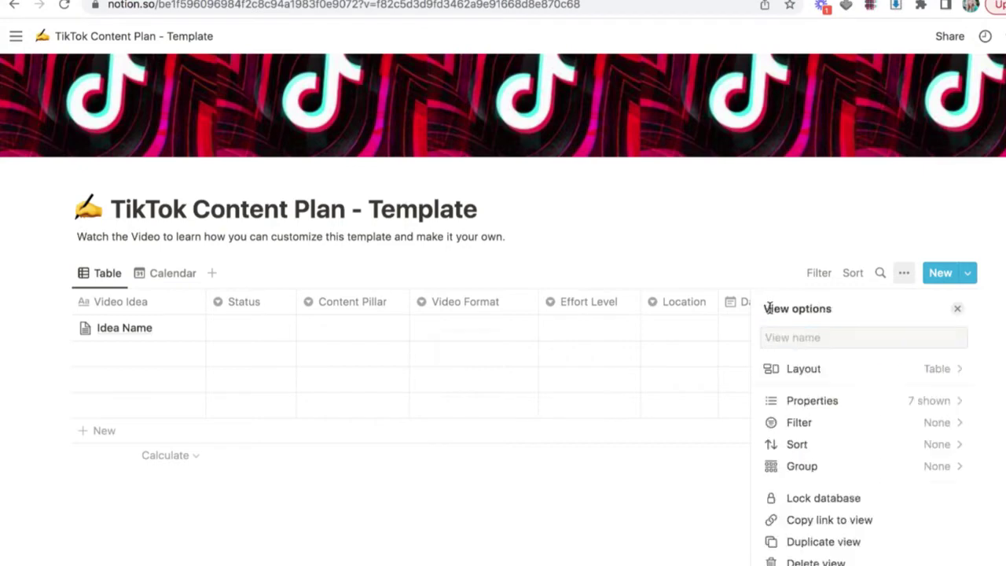
{"action": "left_click", "coordinate": [957, 310]}
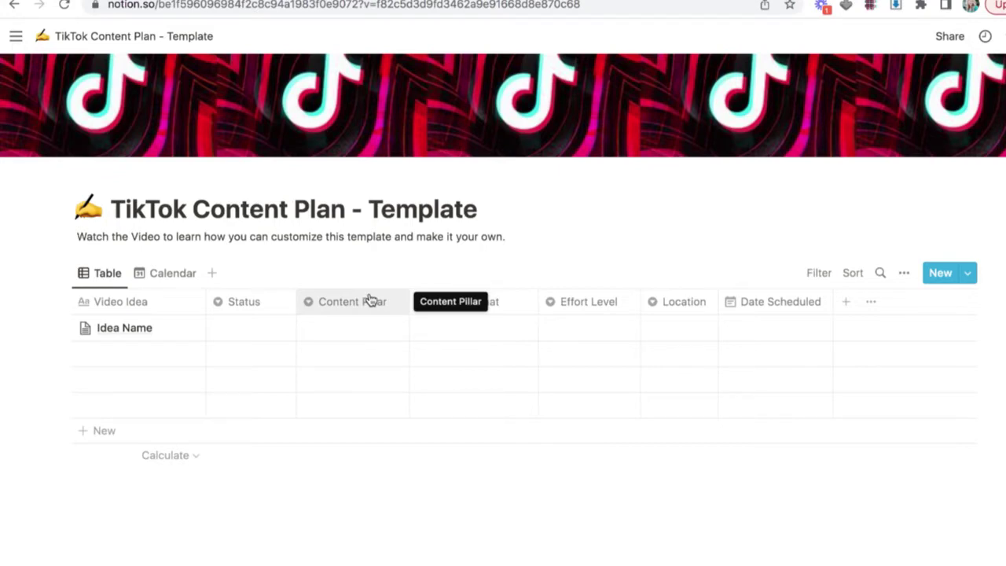
Step: Review the Content Pillar choices and its property settings for the first row
{"action": "left_click", "coordinate": [395, 328]}
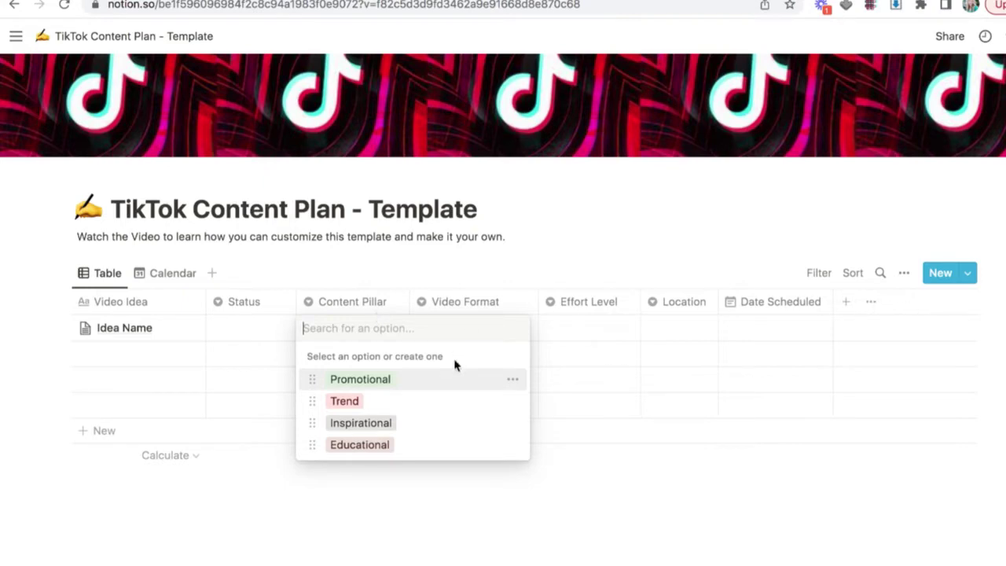
{"action": "key", "text": "Escape"}
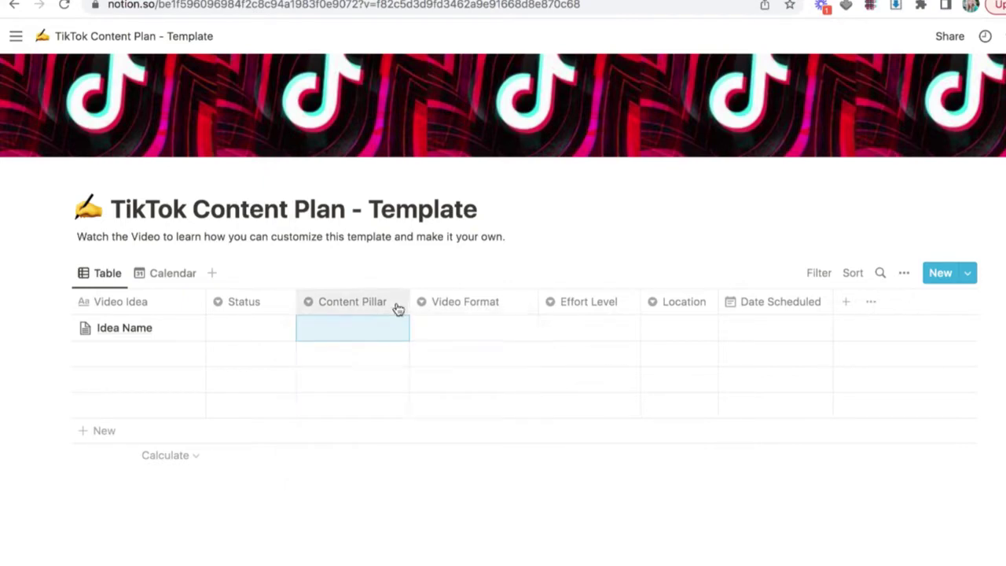
{"action": "left_click", "coordinate": [400, 308]}
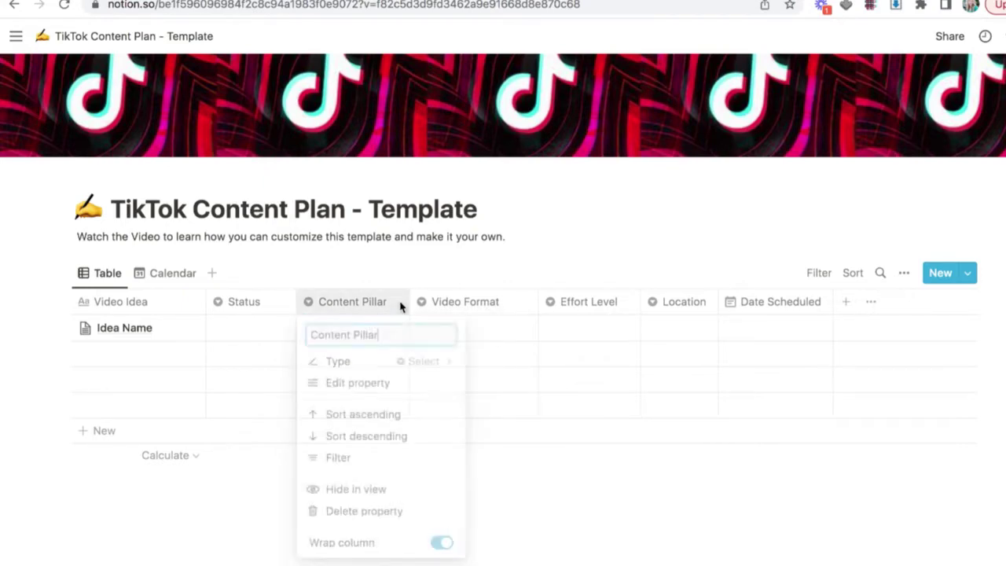
{"action": "left_click", "coordinate": [361, 392]}
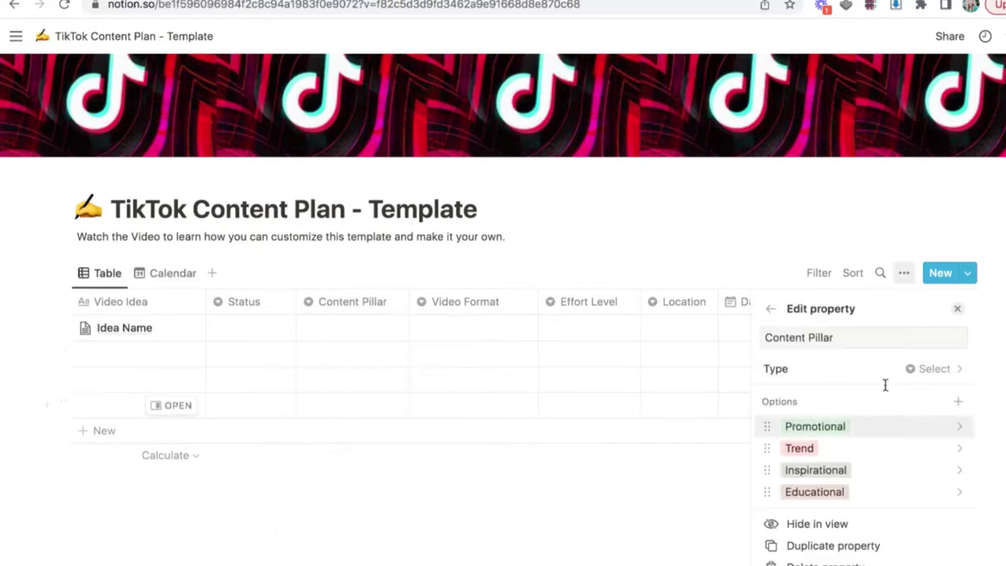
{"action": "left_click", "coordinate": [955, 404]}
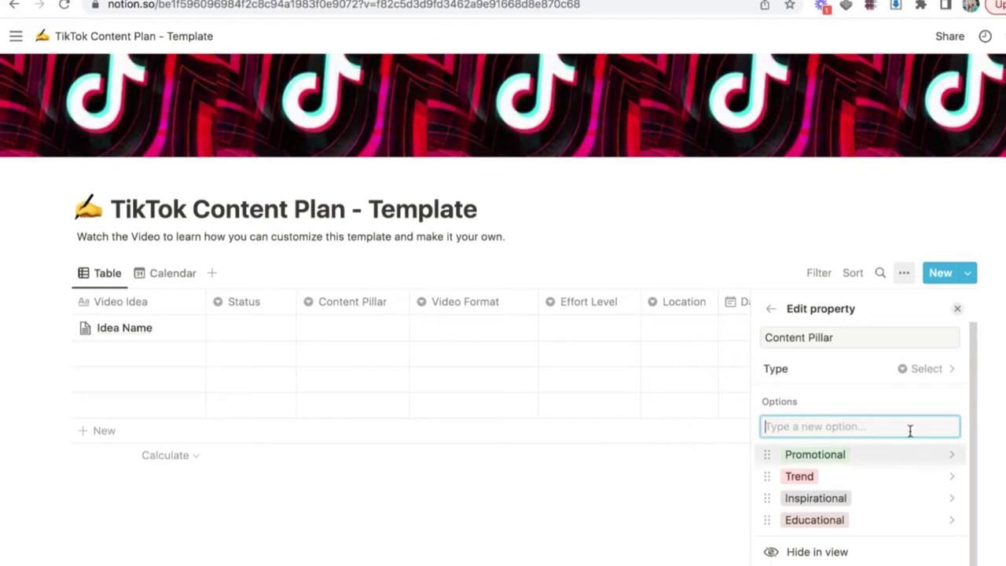
{"action": "left_click", "coordinate": [958, 308]}
Step: Check the Video Format and Effort Level choices, then show Location's Work and Office options
{"action": "left_click", "coordinate": [500, 327]}
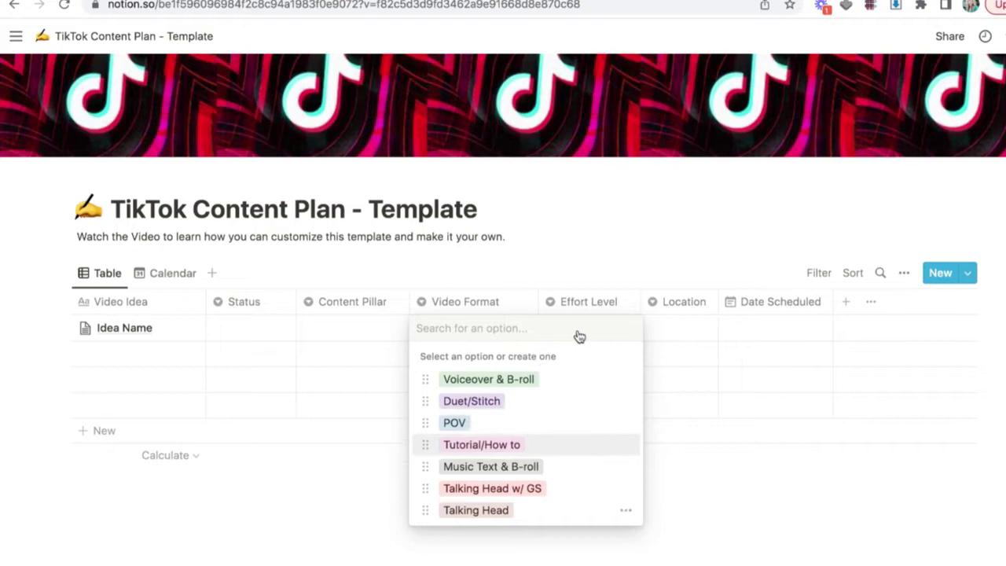
{"action": "key", "text": "Escape"}
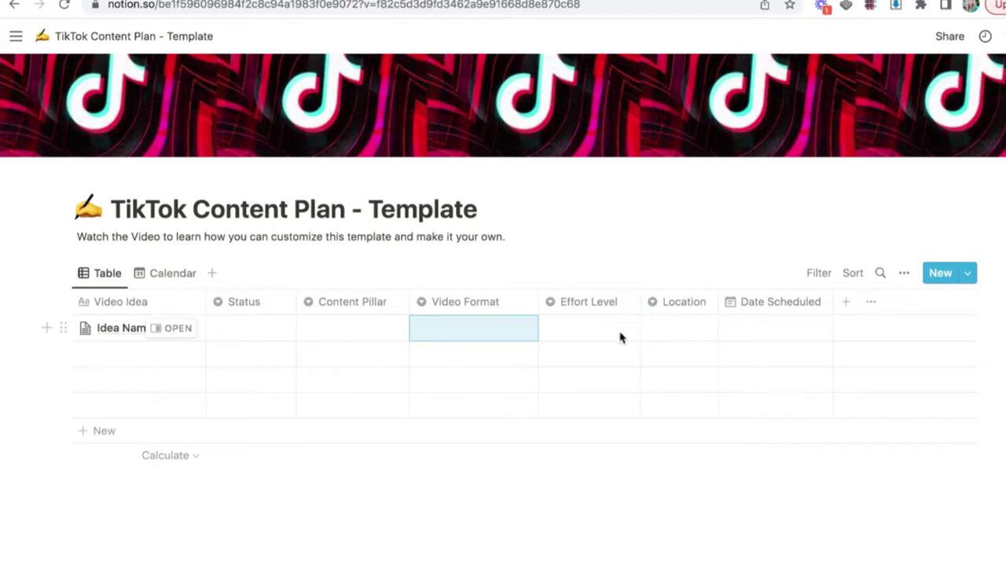
{"action": "left_click", "coordinate": [621, 336]}
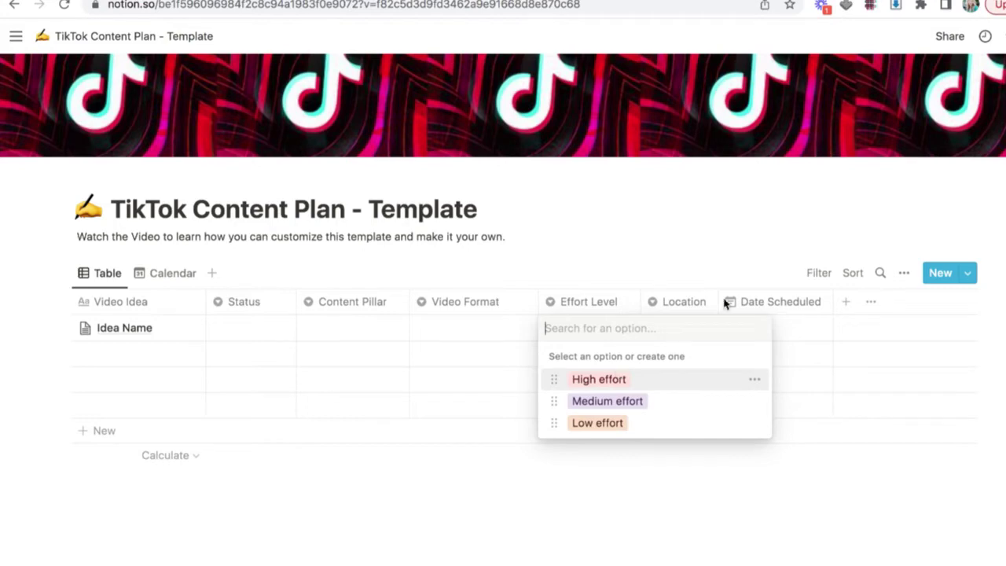
{"action": "key", "text": "Escape"}
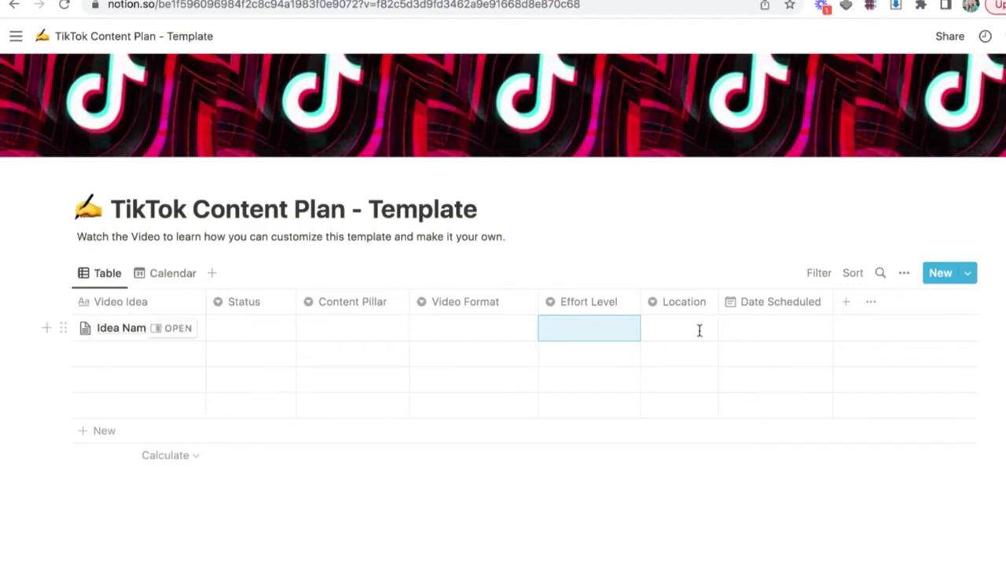
{"action": "left_click", "coordinate": [699, 330]}
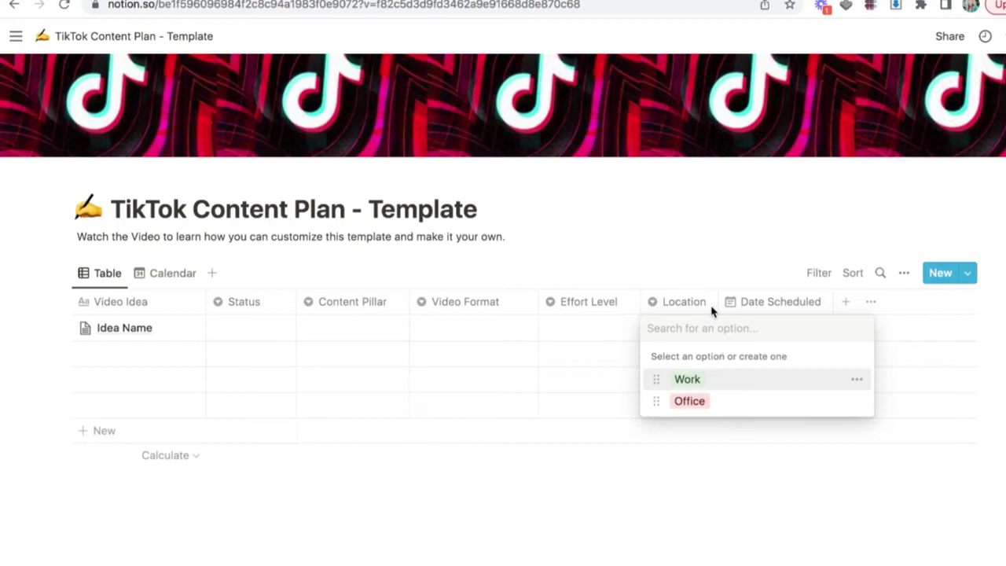
Step: Delete the Work option from the Location property's settings
{"action": "key", "text": "Escape"}
{"action": "left_click", "coordinate": [711, 329]}
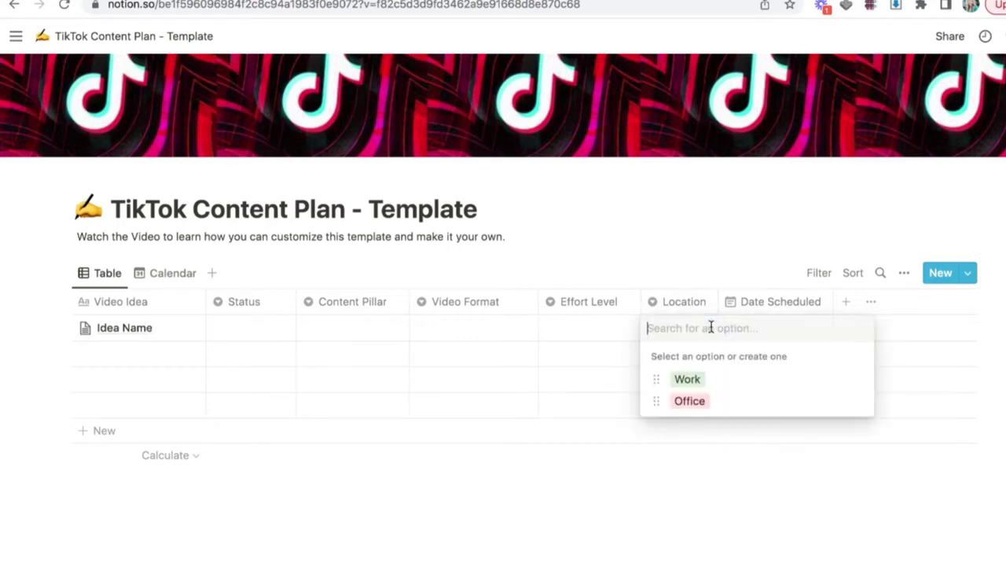
{"action": "key", "text": "Escape"}
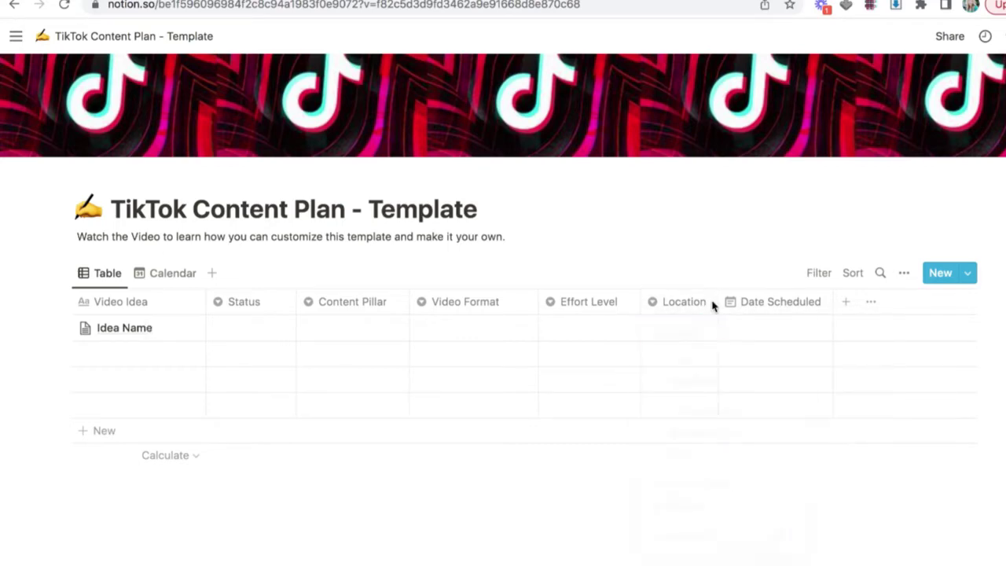
{"action": "left_click", "coordinate": [713, 305]}
{"action": "left_click", "coordinate": [708, 385]}
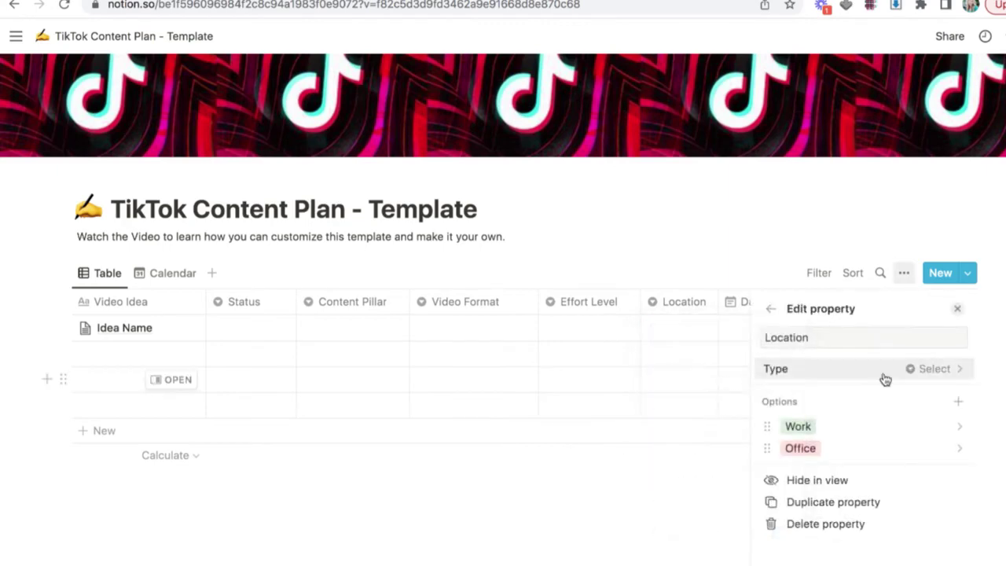
{"action": "left_click", "coordinate": [960, 427]}
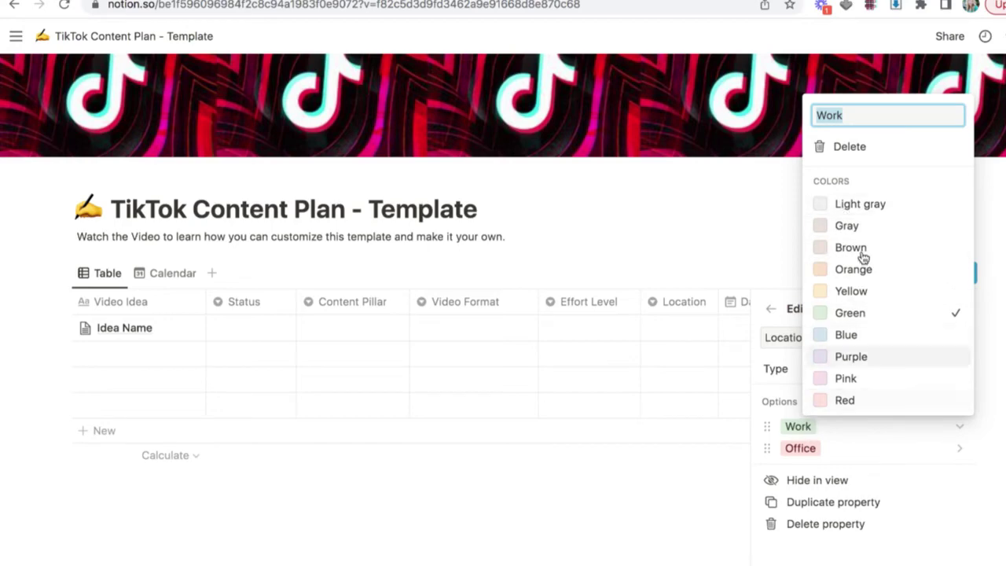
{"action": "left_click", "coordinate": [850, 146]}
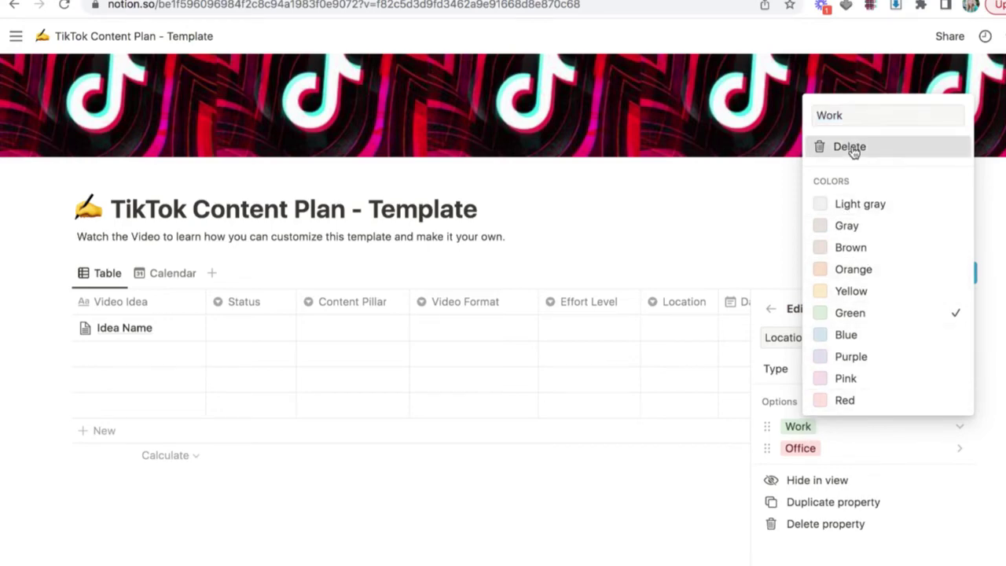
{"action": "left_click", "coordinate": [545, 327]}
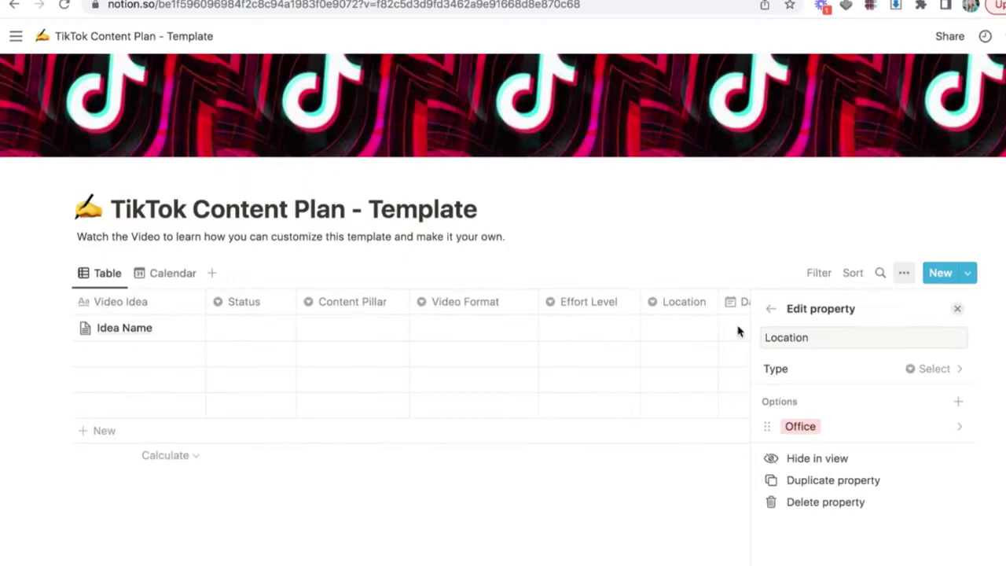
Step: Add 'Multiple clips' and 'Skate park' as new Location options
{"action": "left_click", "coordinate": [959, 404]}
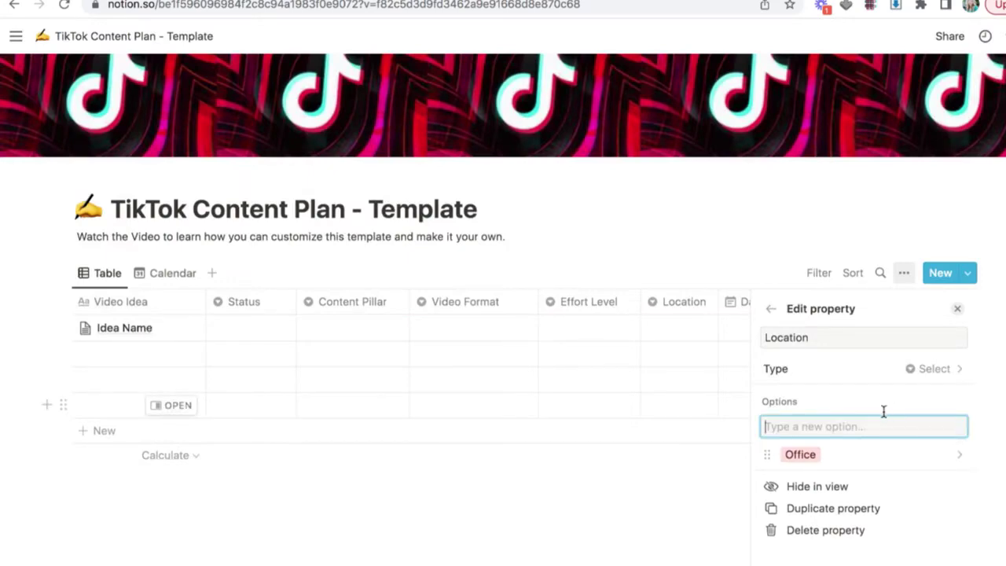
{"action": "type", "text": "M"}
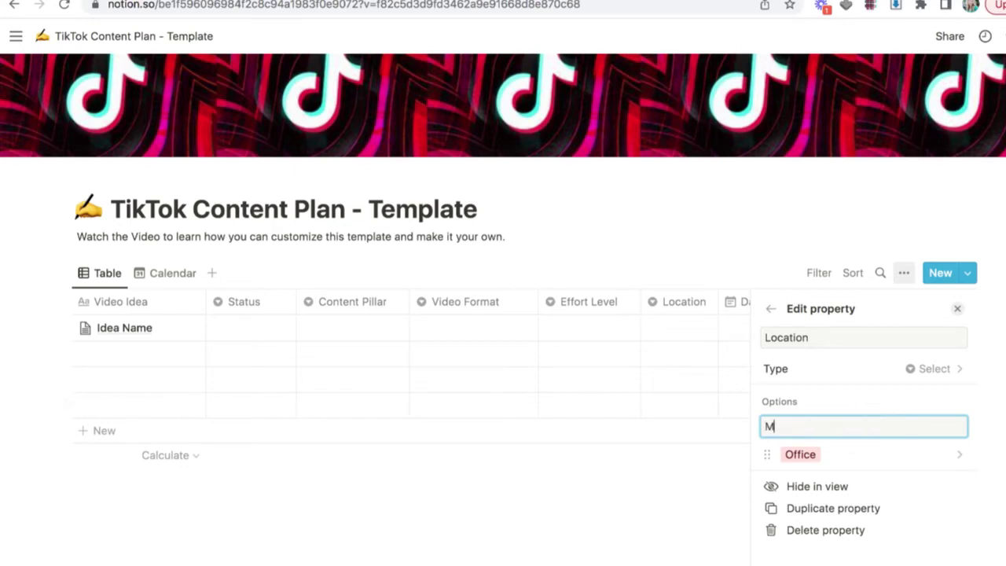
{"action": "type", "text": "ultiple clips"}
{"action": "key", "text": "Return"}
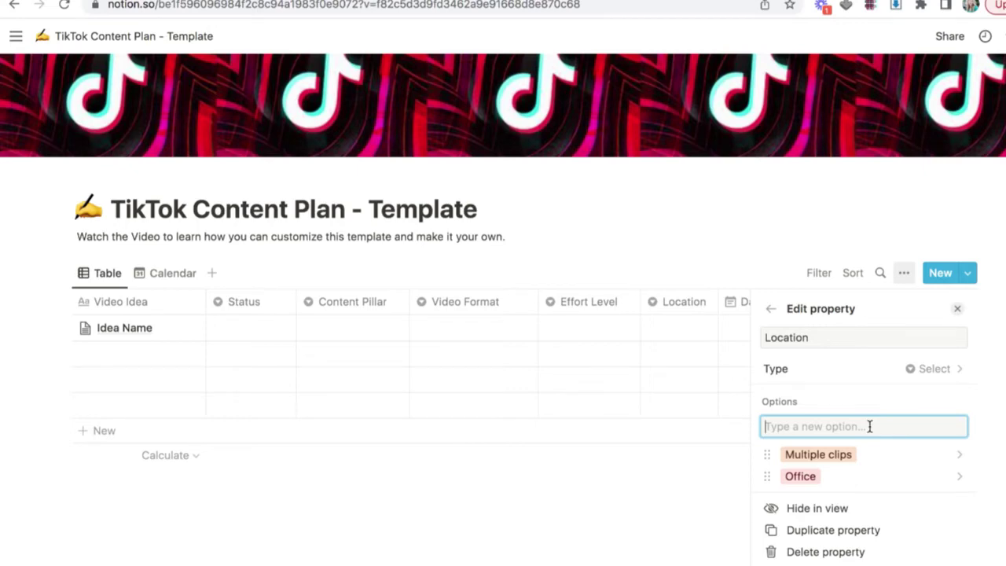
{"action": "type", "text": "Skate p"}
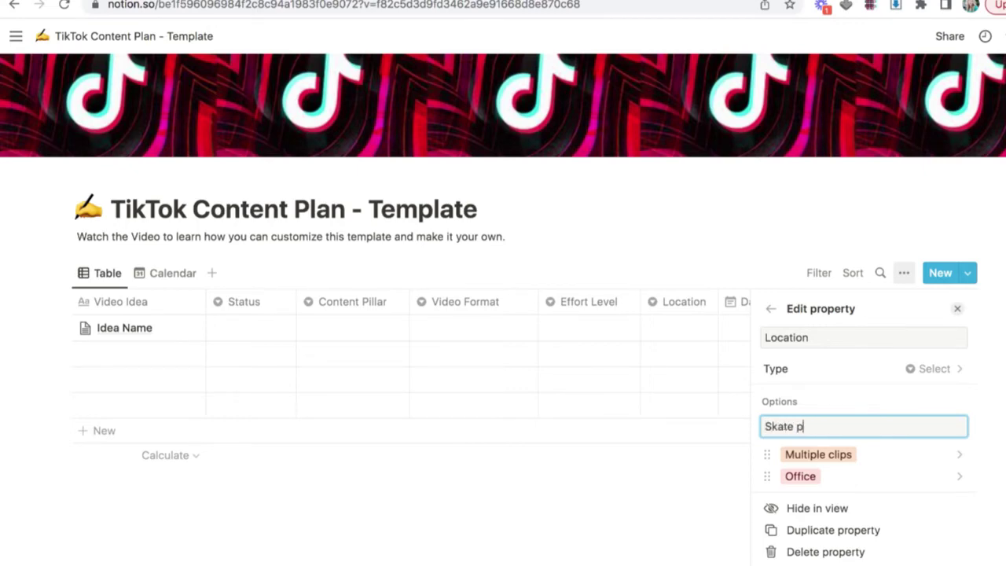
{"action": "type", "text": "ark"}
{"action": "key", "text": "Return"}
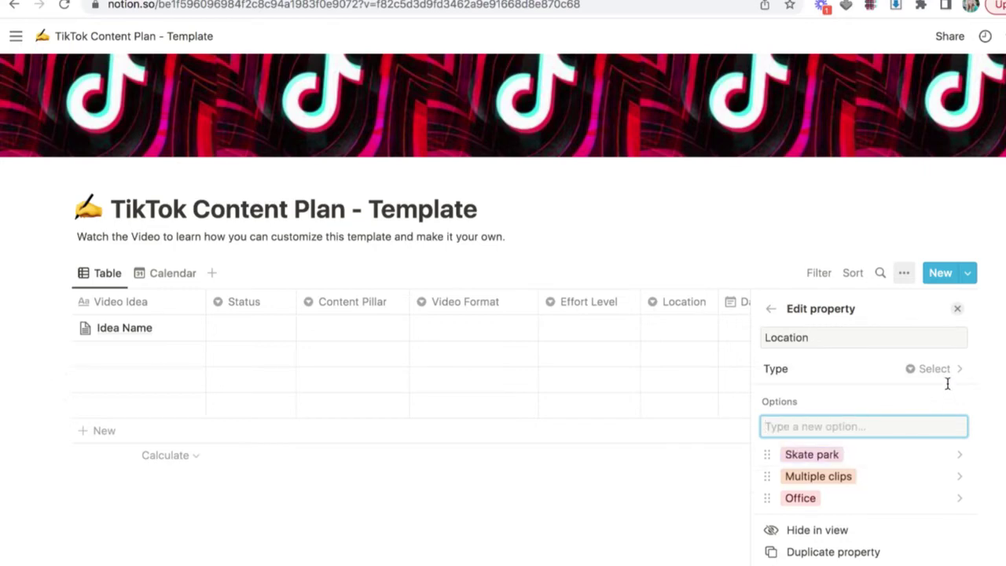
{"action": "left_click", "coordinate": [959, 311]}
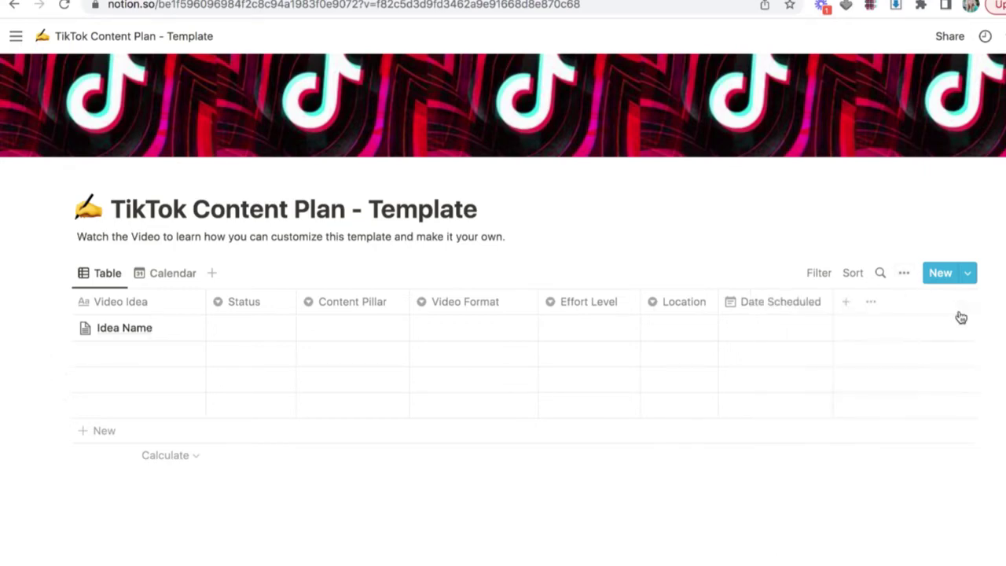
Step: Open Date Scheduled's Edit property panel to see its Full date and 12 hour formats
{"action": "left_click", "coordinate": [809, 316]}
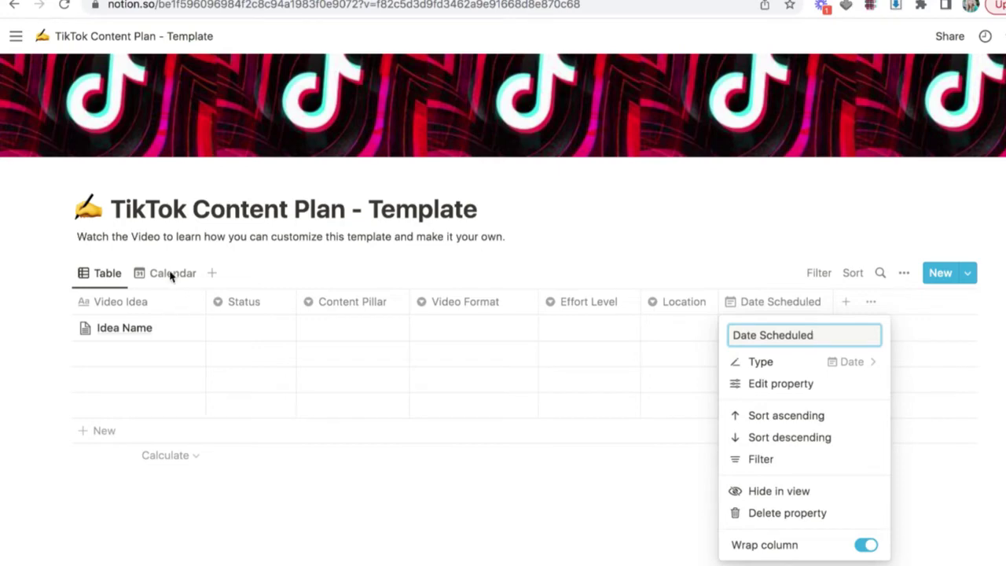
{"action": "left_click", "coordinate": [799, 385]}
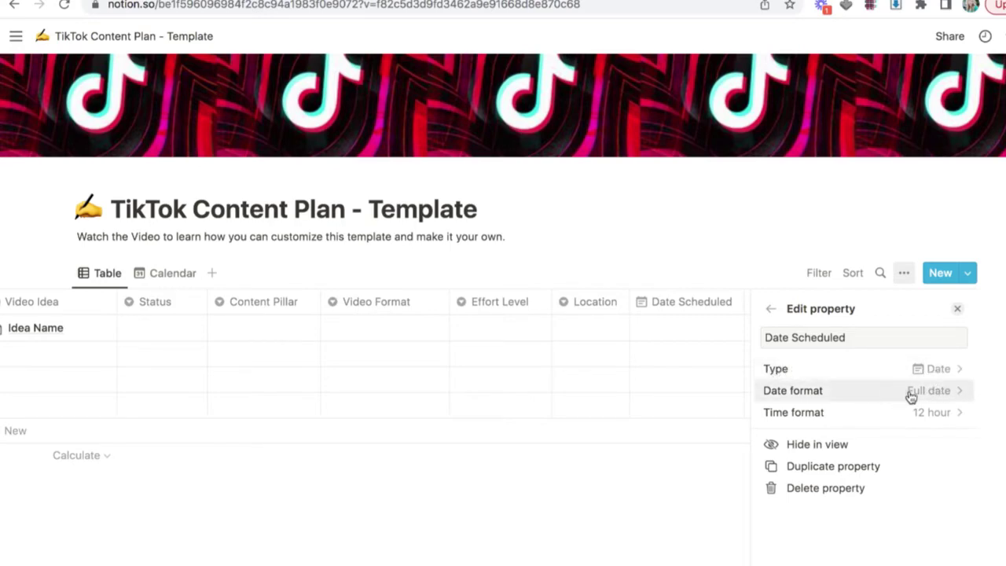
Step: Close the Date Scheduled settings, look through the August 2022 Calendar view, then go back to Table
{"action": "left_click", "coordinate": [959, 311]}
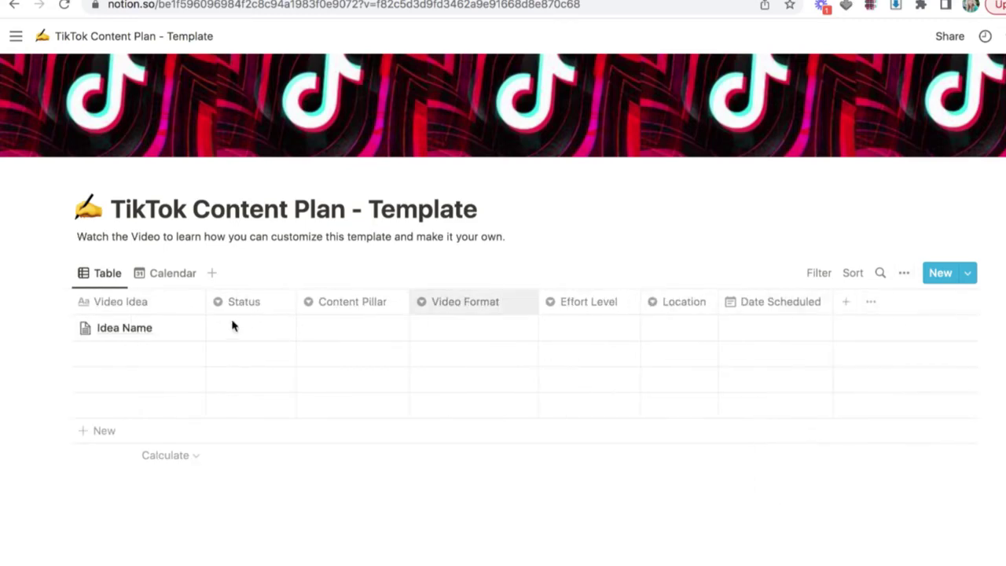
{"action": "left_click", "coordinate": [161, 274]}
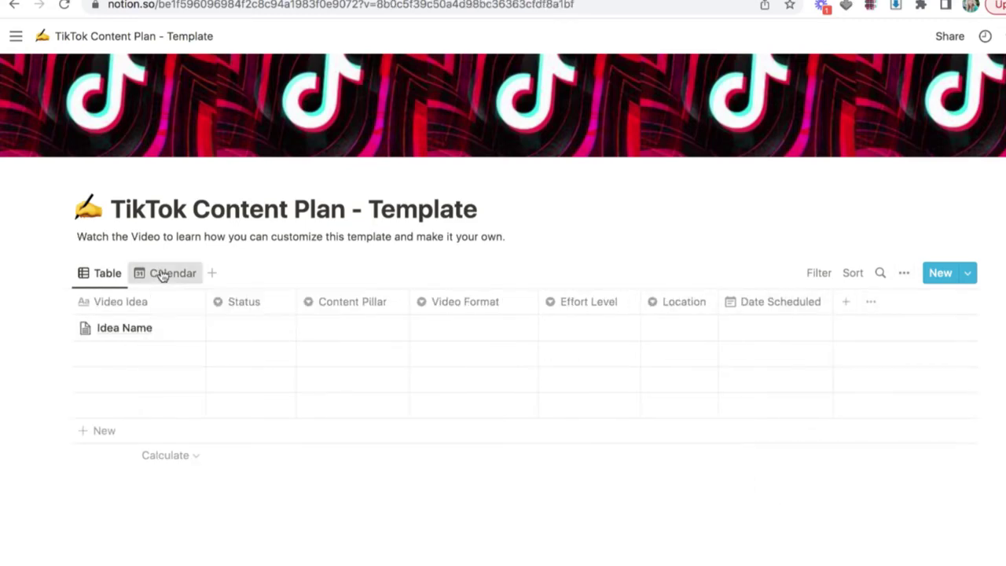
{"action": "scroll", "coordinate": [815, 499], "scroll_direction": "down", "scroll_amount": 1}
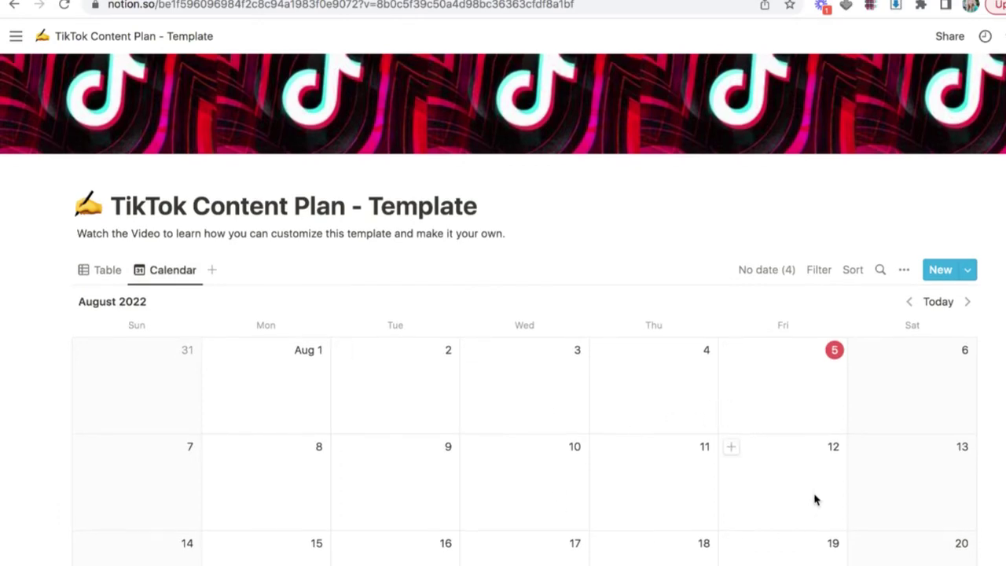
{"action": "scroll", "coordinate": [663, 467], "scroll_direction": "down", "scroll_amount": 1}
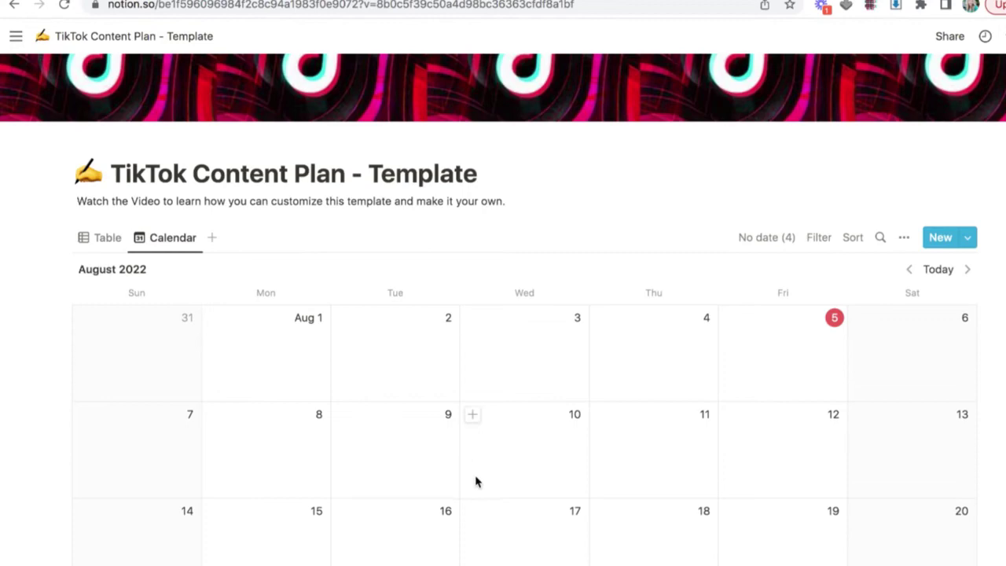
{"action": "scroll", "coordinate": [476, 479], "scroll_direction": "down", "scroll_amount": 3}
{"action": "scroll", "coordinate": [524, 416], "scroll_direction": "up", "scroll_amount": 4}
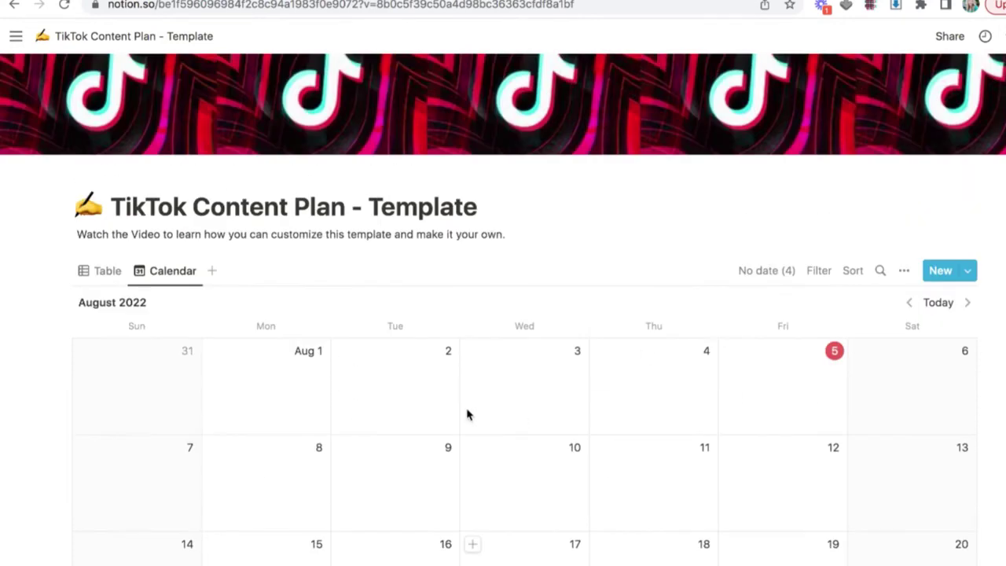
{"action": "left_click", "coordinate": [108, 274]}
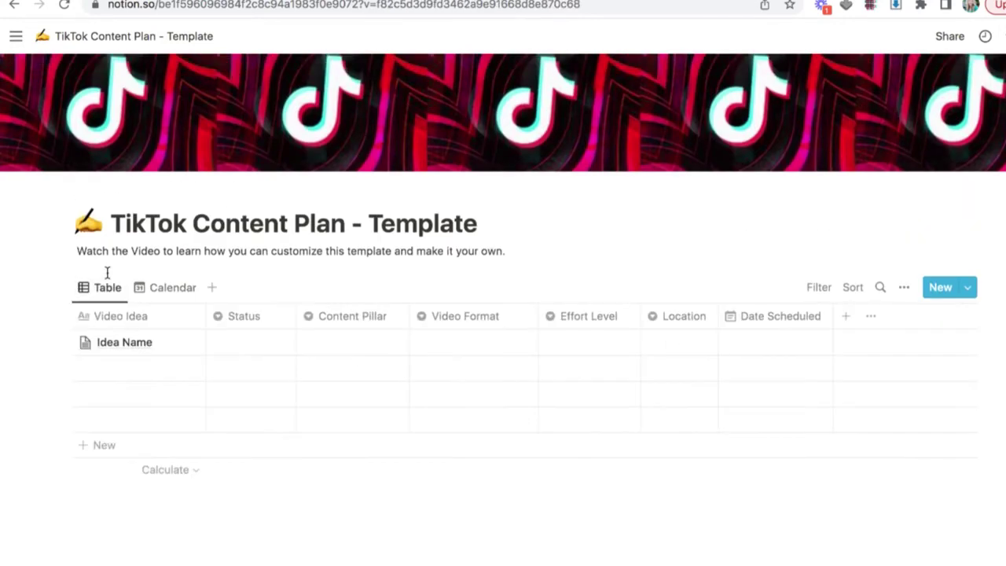
Step: Add a new Text-type column named 'Property' after Date Scheduled
{"action": "left_click", "coordinate": [846, 321]}
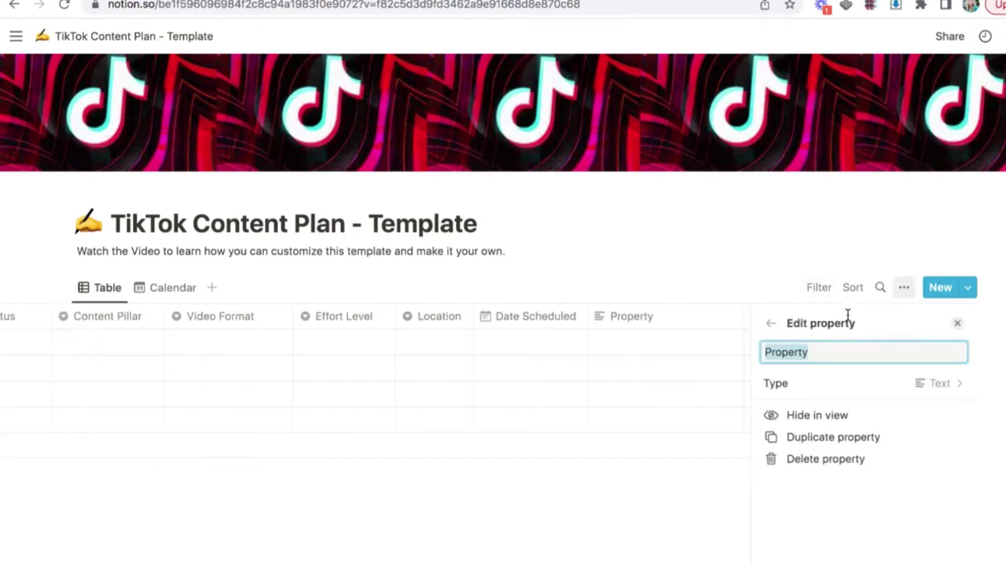
{"action": "left_click", "coordinate": [942, 384]}
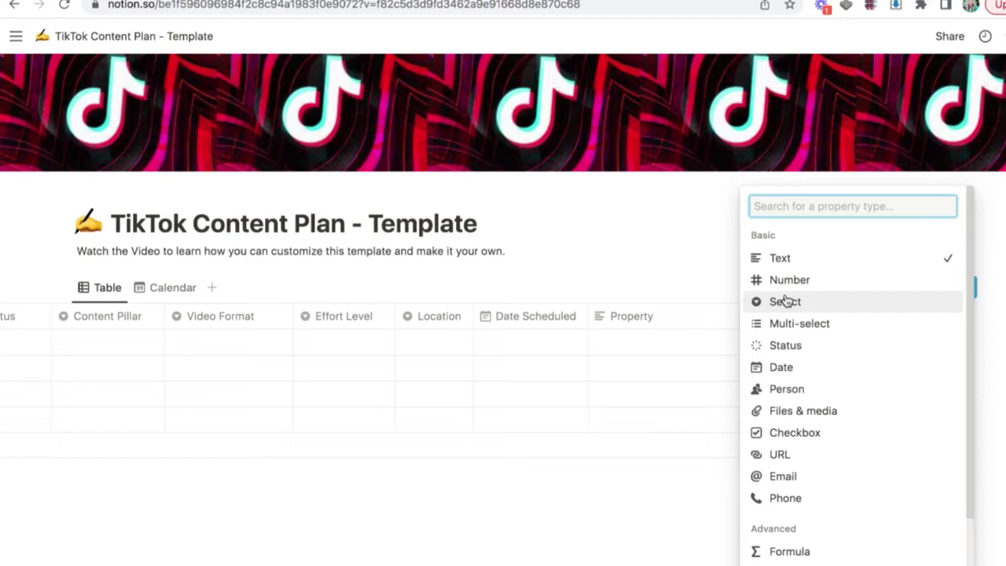
{"action": "left_click", "coordinate": [878, 342]}
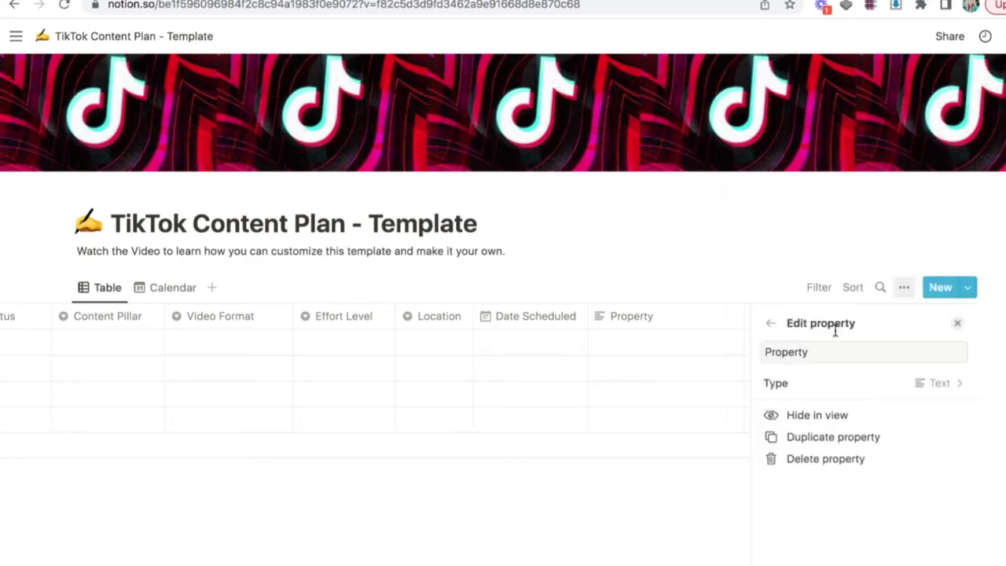
{"action": "left_click", "coordinate": [957, 324]}
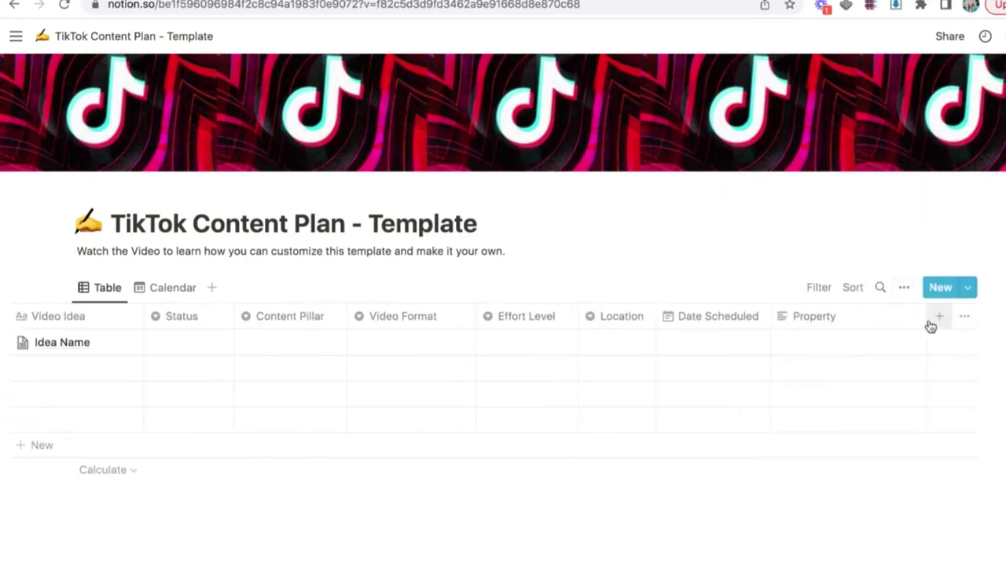
{"action": "left_click", "coordinate": [832, 319]}
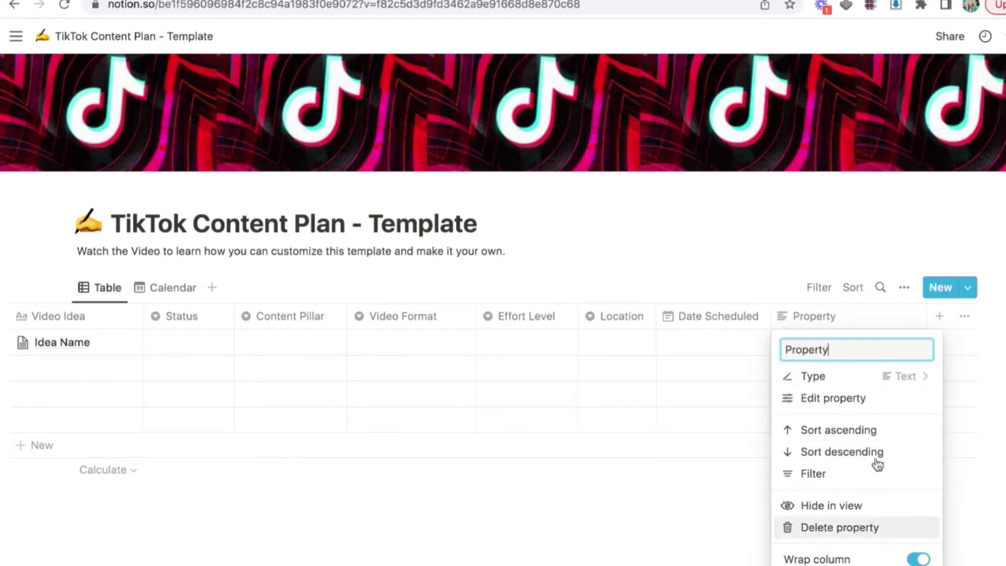
{"action": "left_click", "coordinate": [838, 236]}
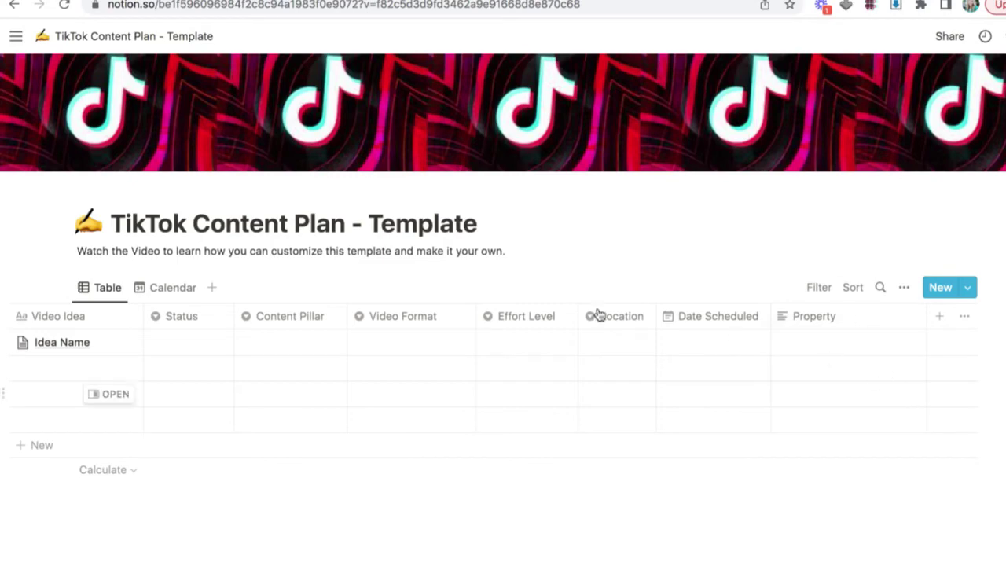
Step: Open the Idea Name row preview and set Status to Idea Phase and Content Pillar to Educational
{"action": "mouse_move", "coordinate": [118, 348]}
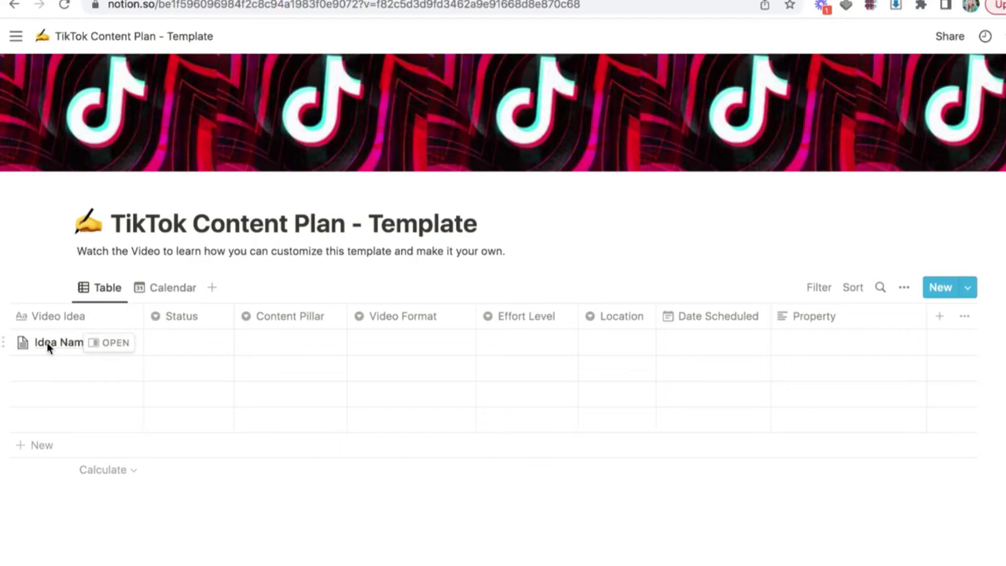
{"action": "left_click", "coordinate": [112, 346]}
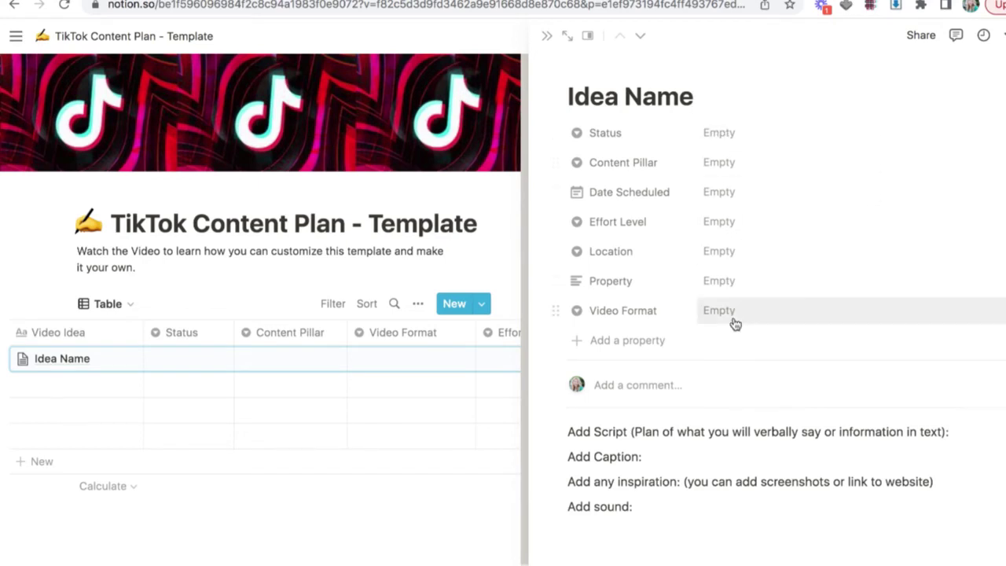
{"action": "left_click", "coordinate": [722, 134]}
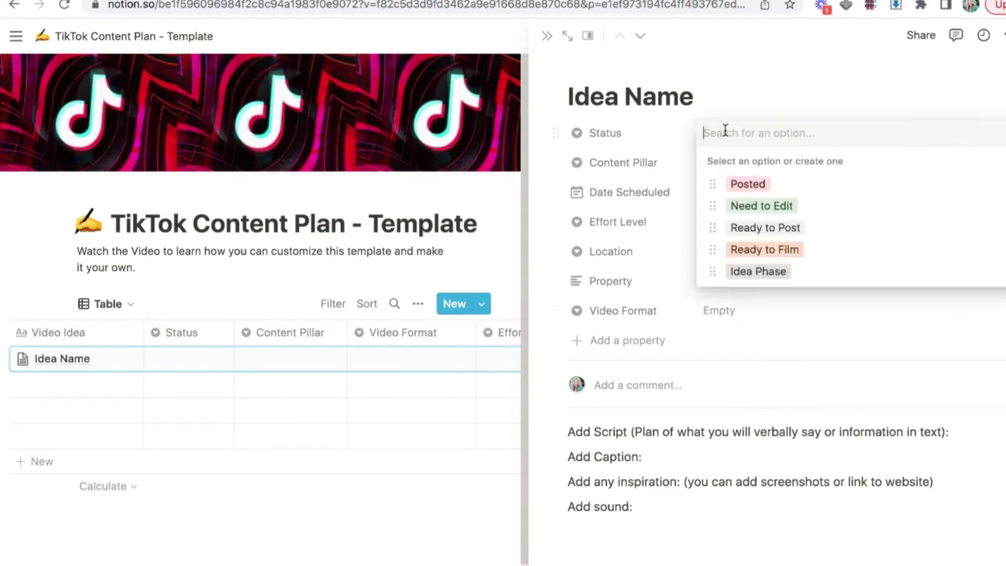
{"action": "left_click", "coordinate": [767, 271]}
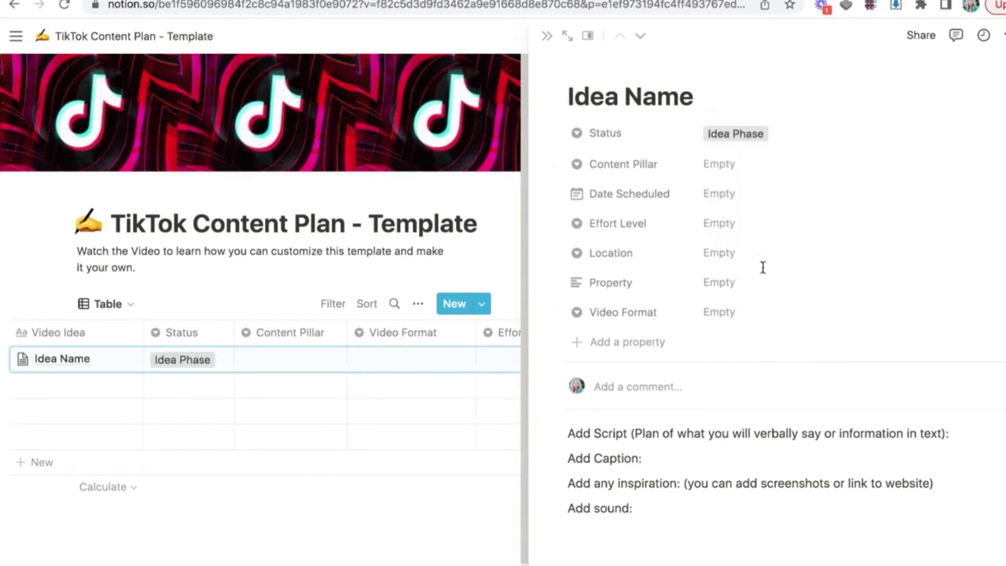
{"action": "left_click", "coordinate": [728, 165]}
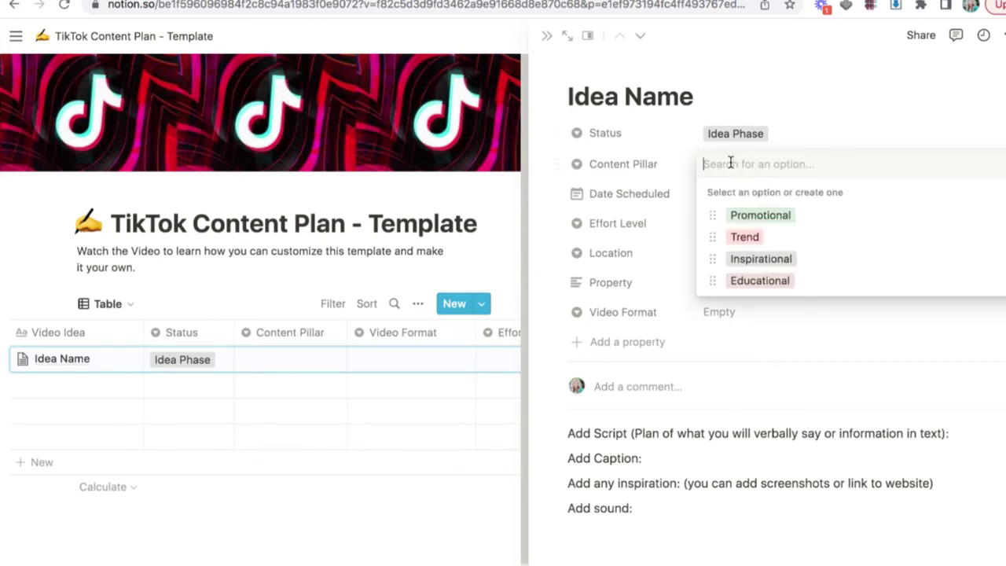
{"action": "left_click", "coordinate": [767, 280]}
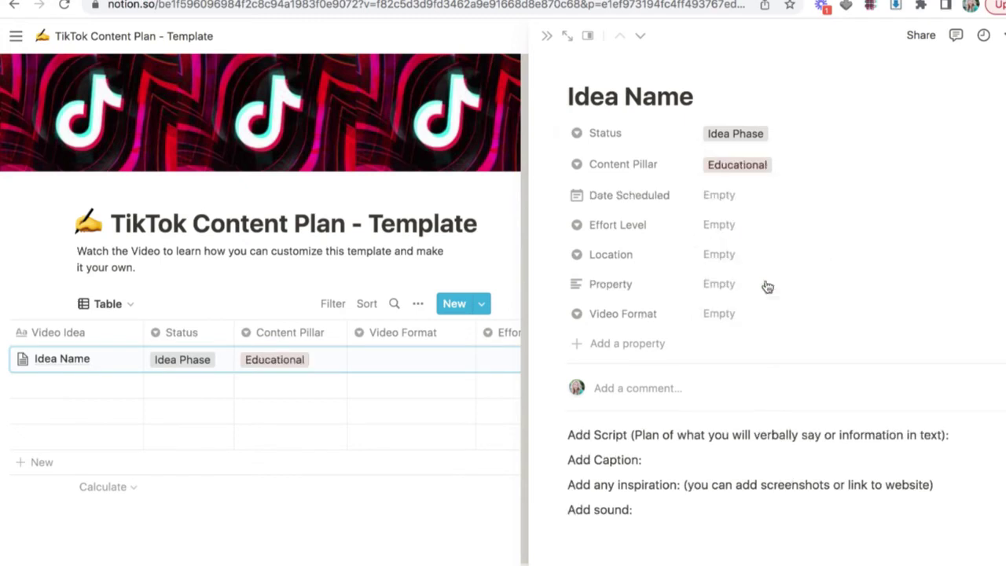
Step: Set Effort Level to Low effort, Location to Office, Video Format to Talking Head w/ GS
{"action": "left_click", "coordinate": [723, 226]}
{"action": "left_click", "coordinate": [735, 319]}
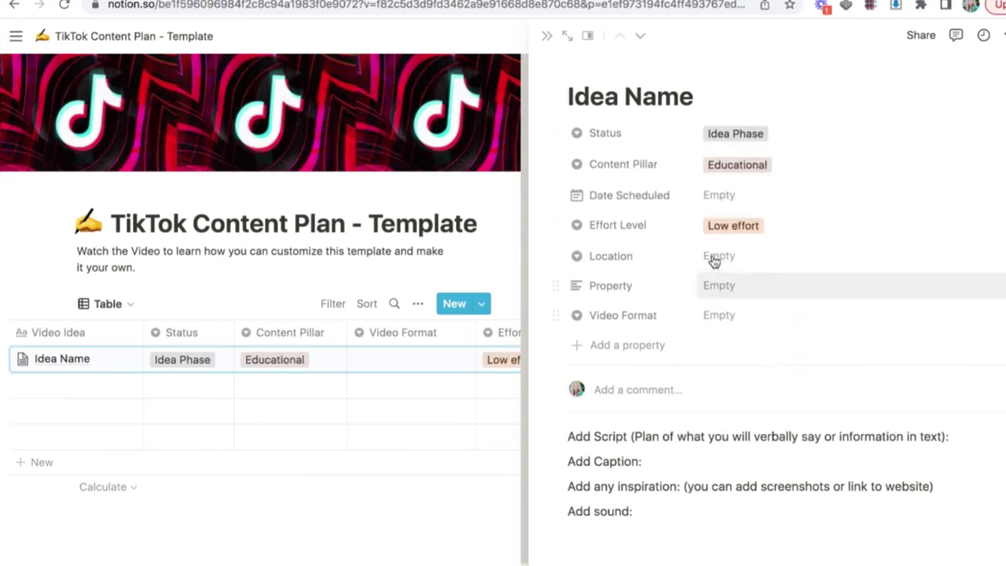
{"action": "left_click", "coordinate": [714, 259]}
{"action": "left_click", "coordinate": [743, 351]}
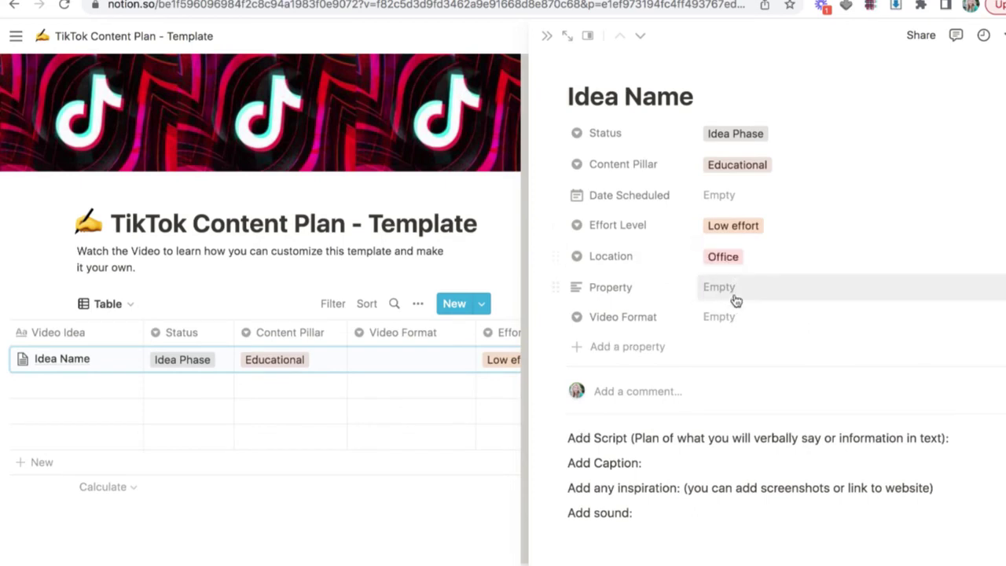
{"action": "left_click", "coordinate": [736, 301]}
{"action": "left_click", "coordinate": [723, 318]}
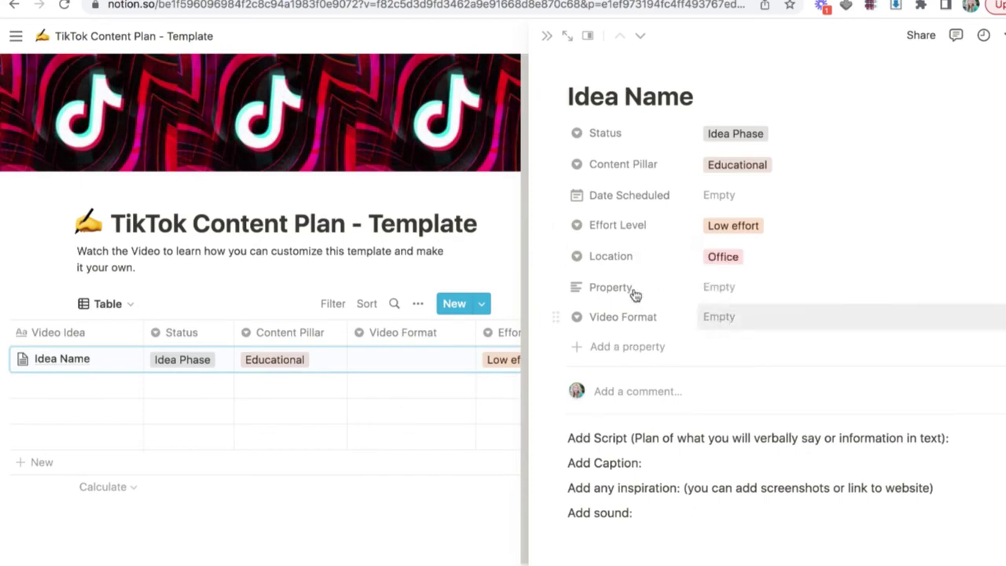
{"action": "left_click", "coordinate": [715, 317]}
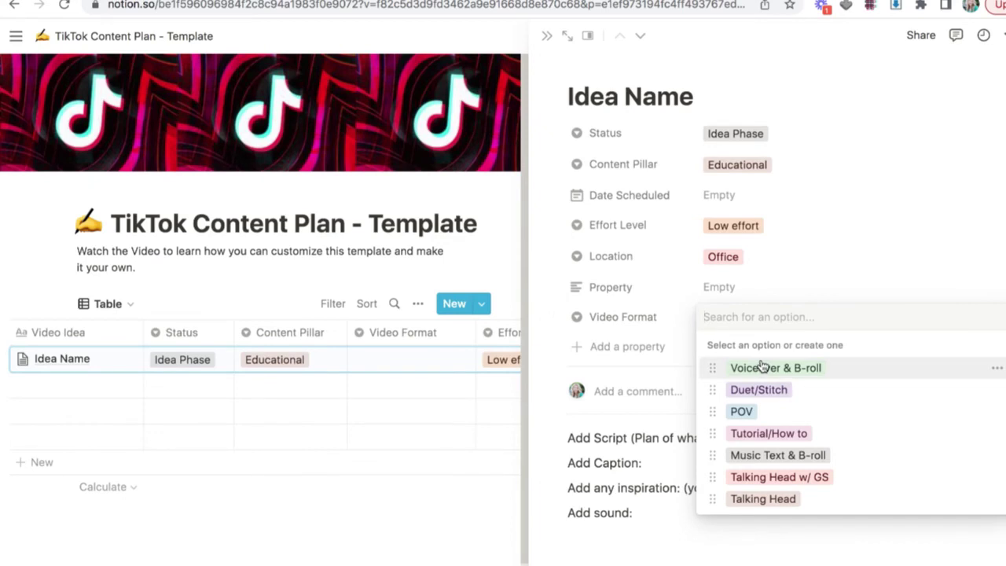
{"action": "left_click", "coordinate": [763, 477]}
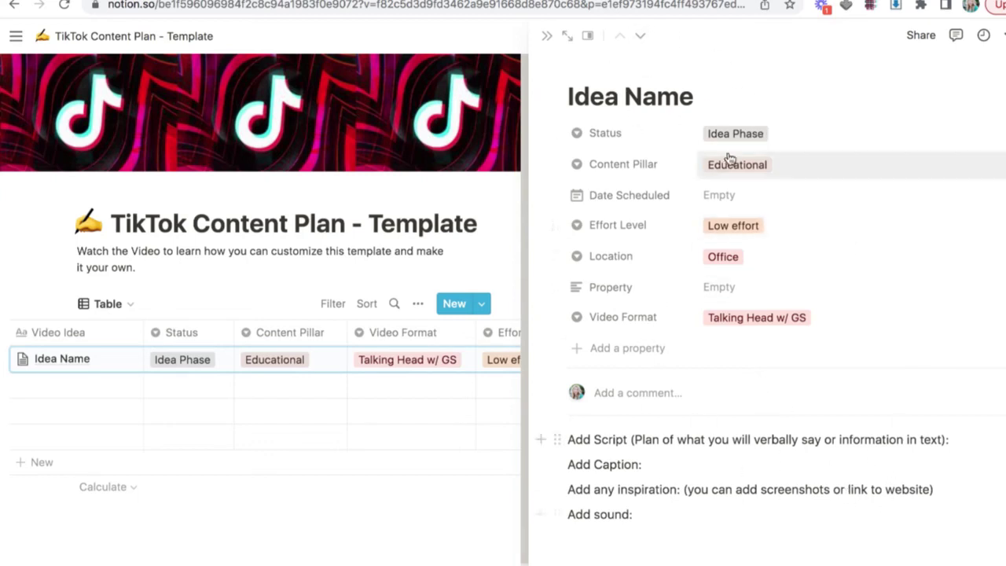
Step: Close the Idea Name side peek to show the filled row in the full table
{"action": "left_click", "coordinate": [547, 37]}
{"action": "mouse_move", "coordinate": [656, 137]}
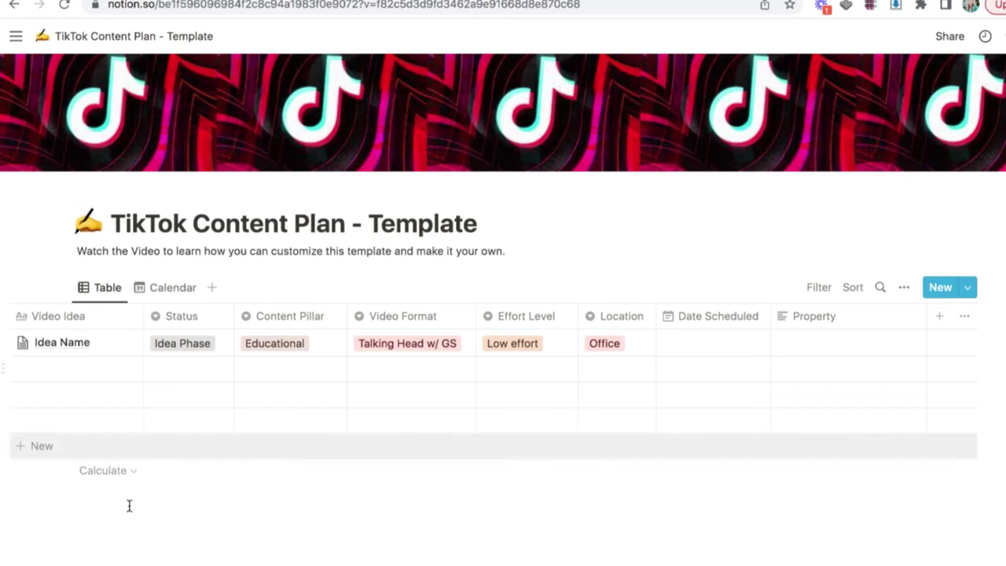
{"action": "mouse_move", "coordinate": [118, 371]}
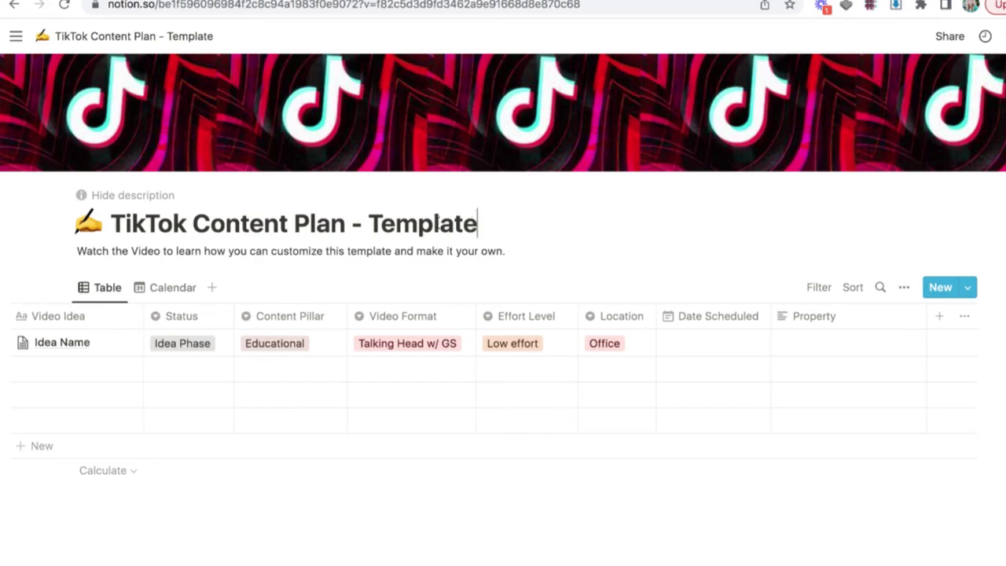
Step: Remove ' - Template' from the page title so it reads 'TikTok Content Plan'
{"action": "left_click_drag", "start_coordinate": [478, 224], "coordinate": [375, 228]}
{"action": "key", "text": "BackSpace"}
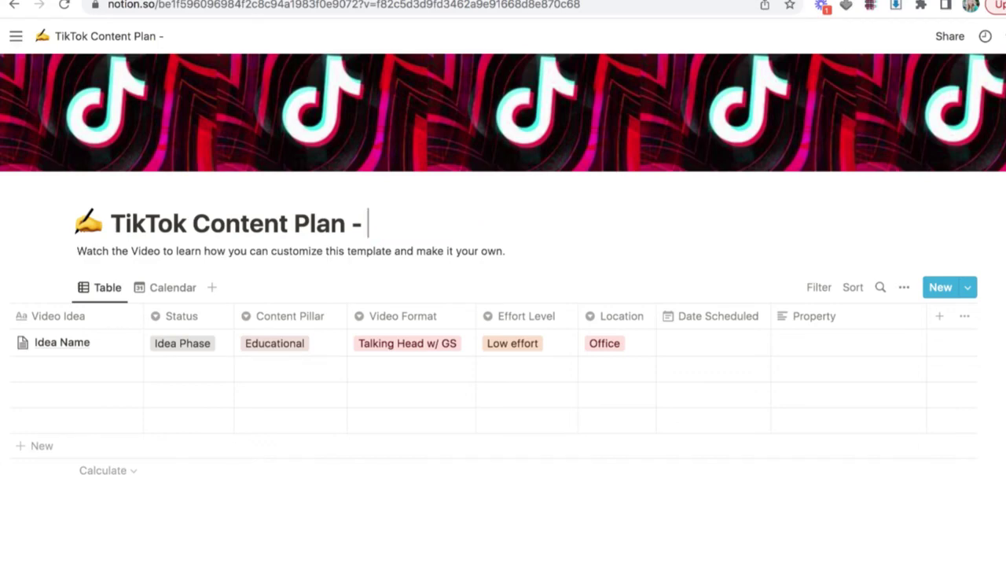
{"action": "type", "text": "August"}
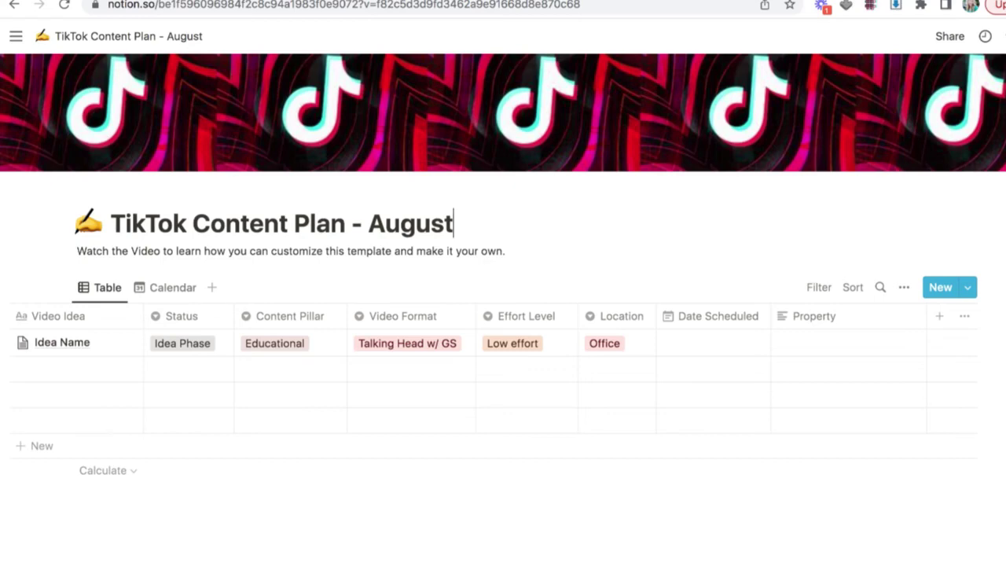
{"action": "key", "text": "BackSpace"}
{"action": "key", "text": "BackSpace"}
{"action": "key", "text": "BackSpace"}
{"action": "key", "text": "BackSpace"}
{"action": "key", "text": "BackSpace"}
{"action": "key", "text": "BackSpace"}
{"action": "key", "text": "BackSpace"}
{"action": "key", "text": "BackSpace"}
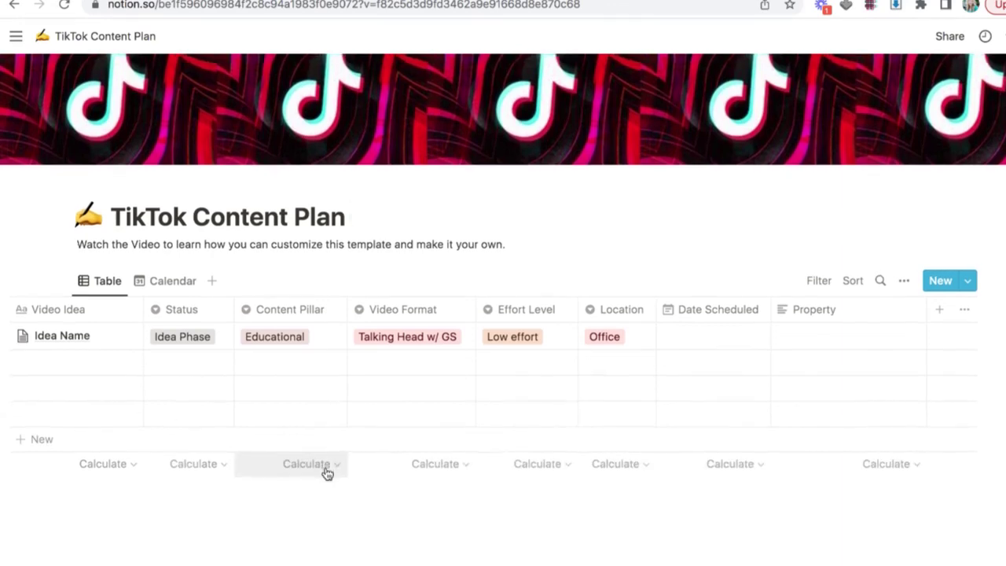
{"action": "scroll", "coordinate": [327, 472], "scroll_direction": "down", "scroll_amount": 1}
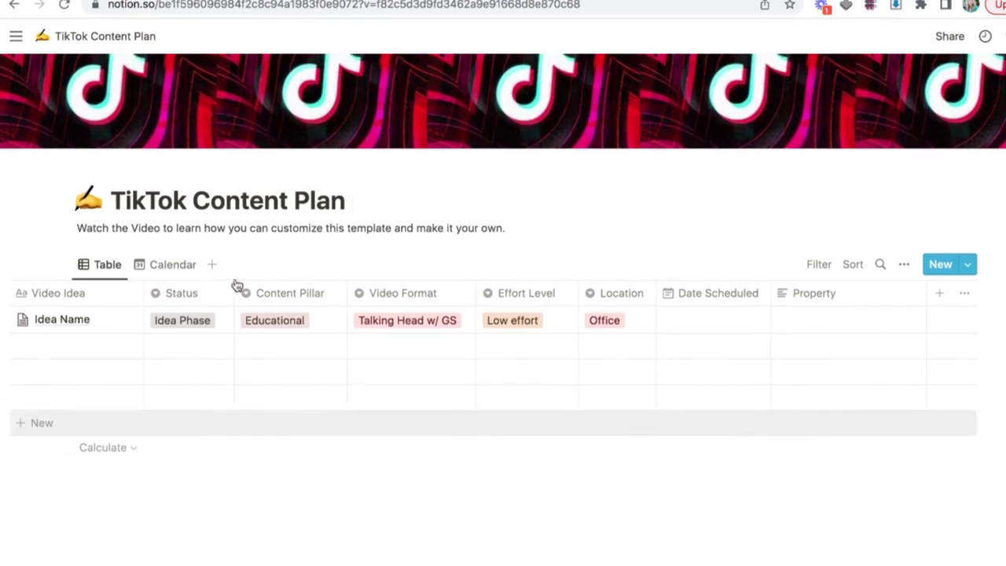
{"action": "scroll", "coordinate": [495, 311], "scroll_direction": "down", "scroll_amount": 2}
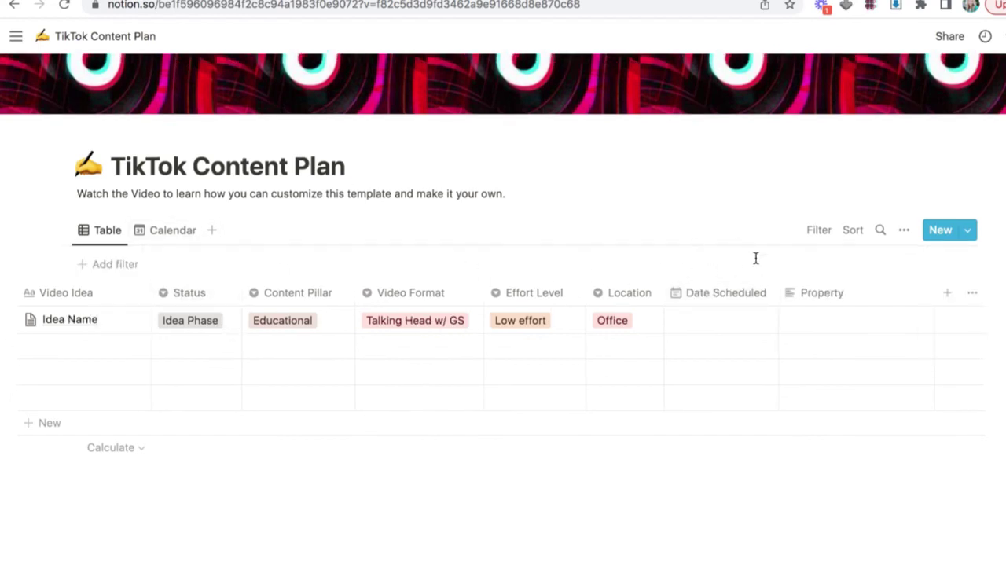
{"action": "left_click", "coordinate": [853, 231]}
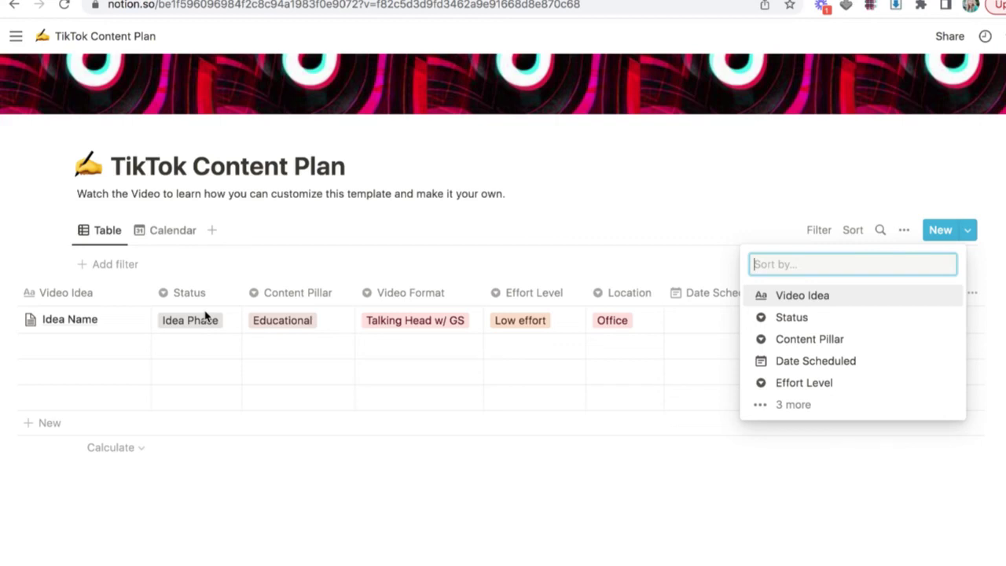
{"action": "left_click", "coordinate": [792, 318]}
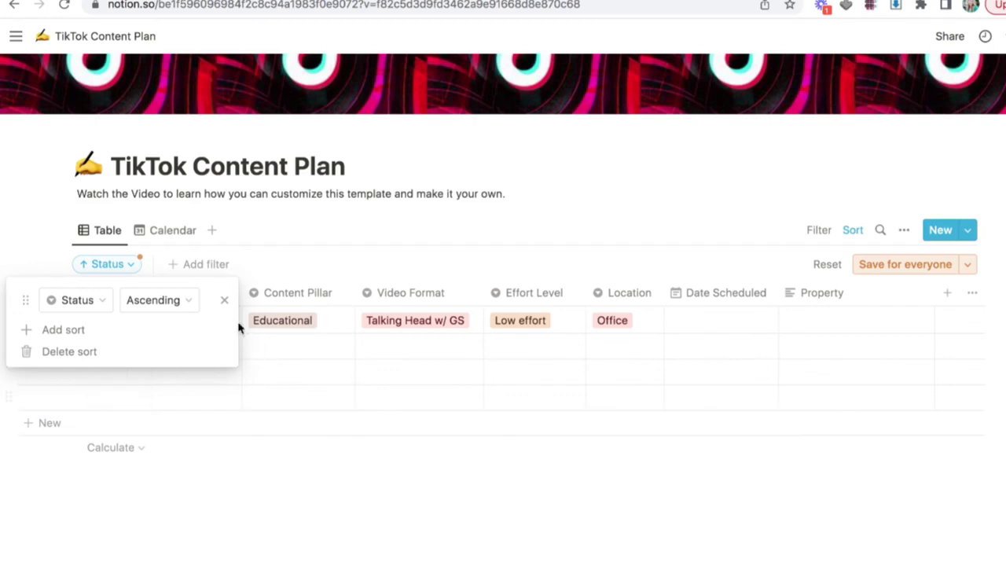
{"action": "left_click", "coordinate": [224, 299]}
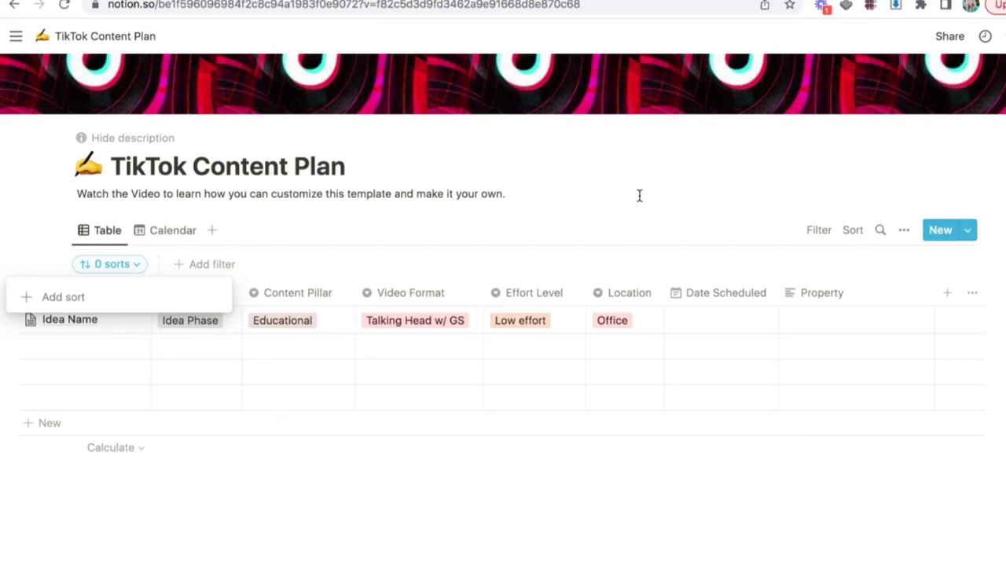
{"action": "left_click", "coordinate": [799, 158]}
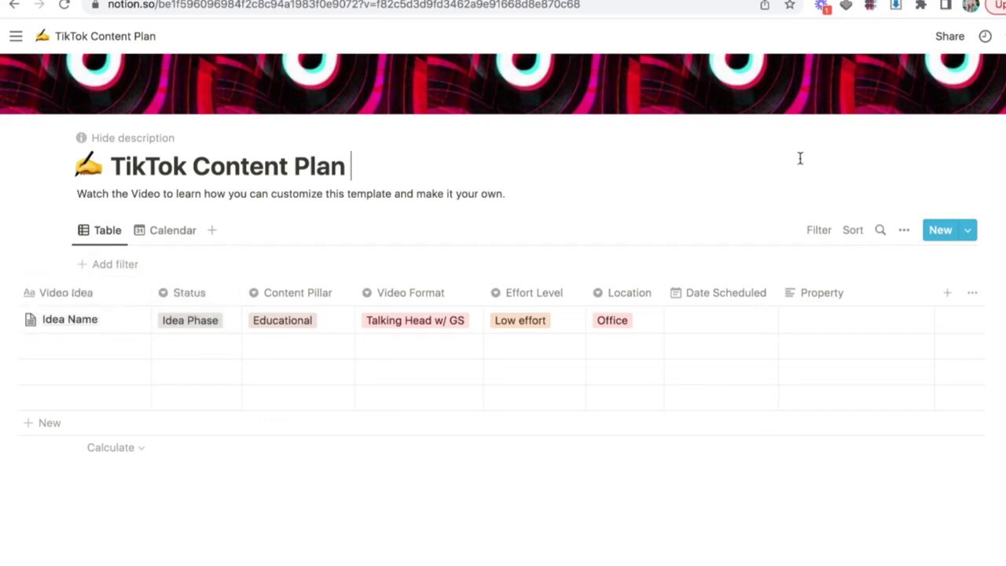